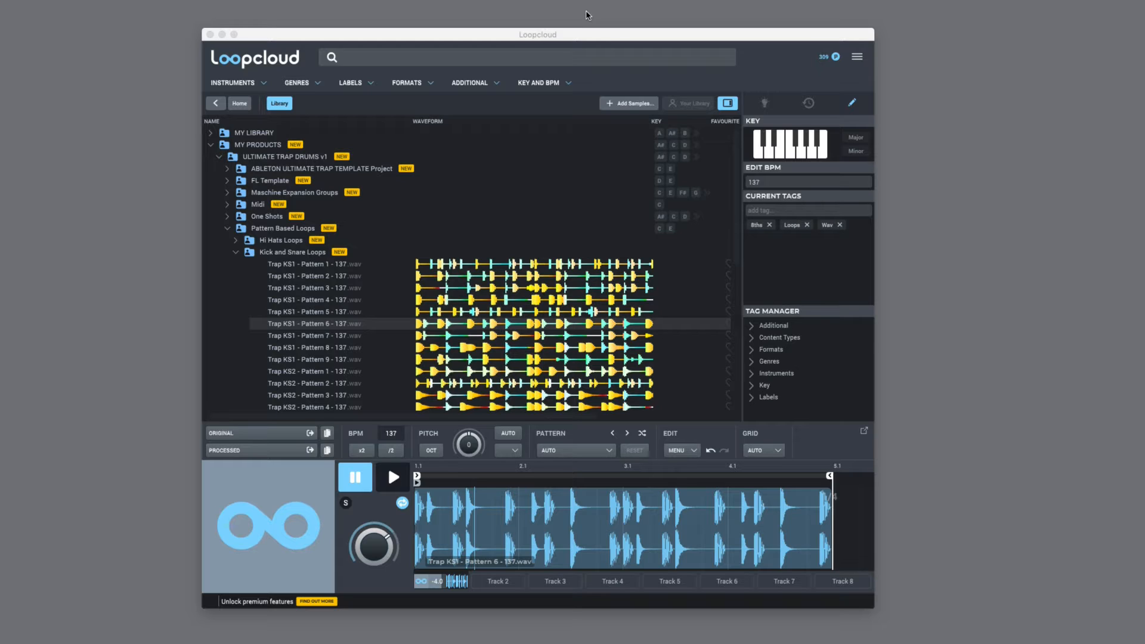
# Open the audio preferences, look through the available output devices, and return to the library without changing the output.
pyautogui.moveTo(745, 39); pyautogui.dragTo(737, 40)
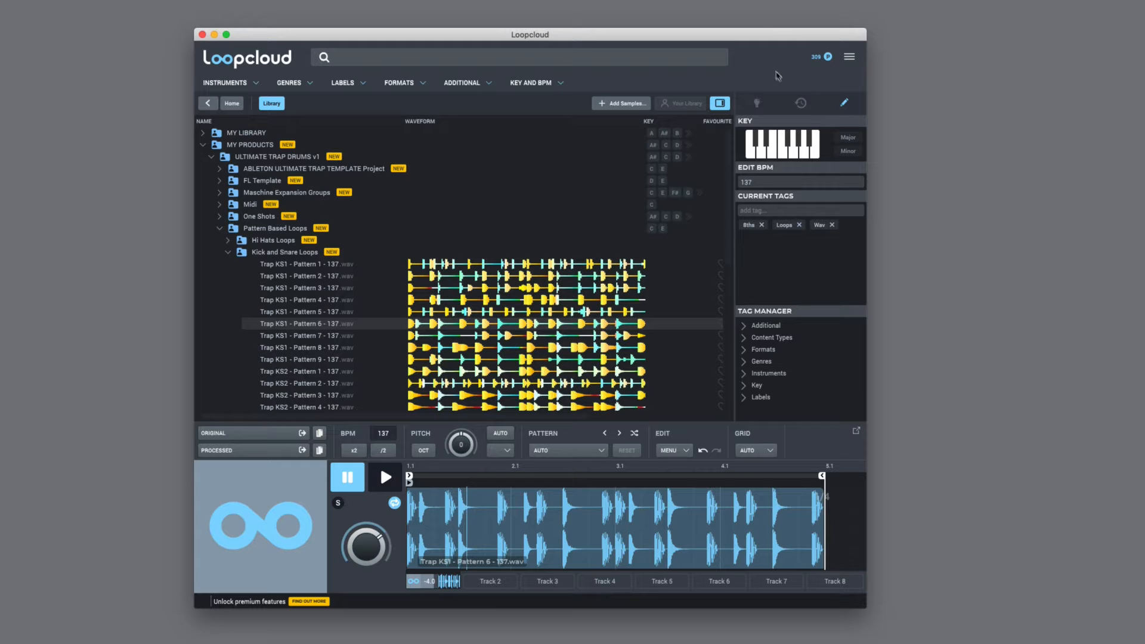
pyautogui.click(849, 57)
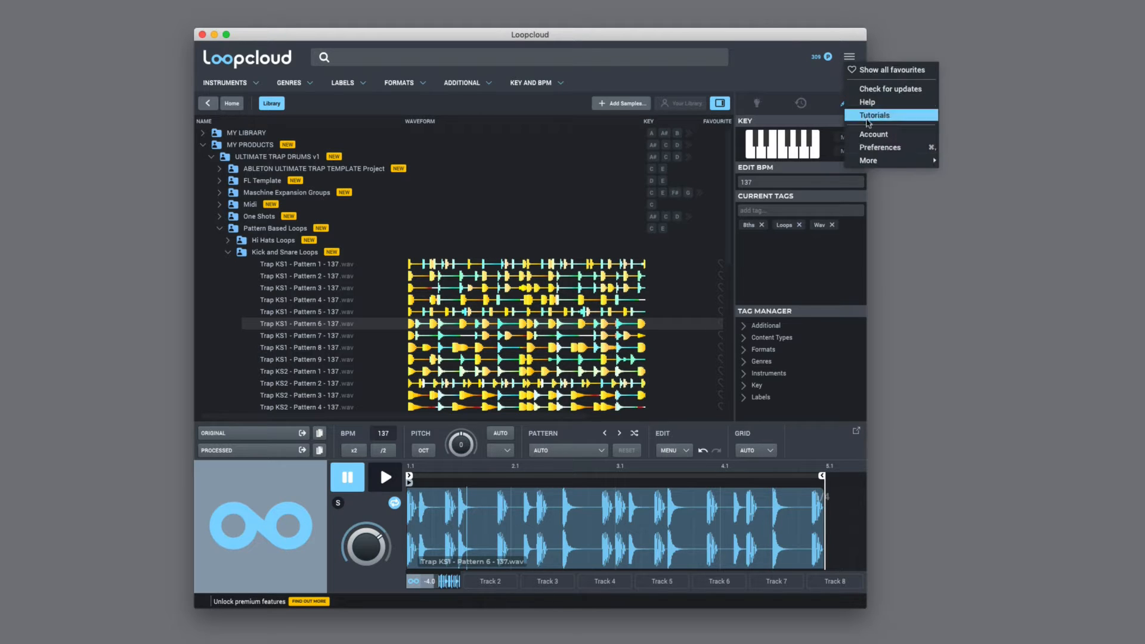
pyautogui.click(881, 148)
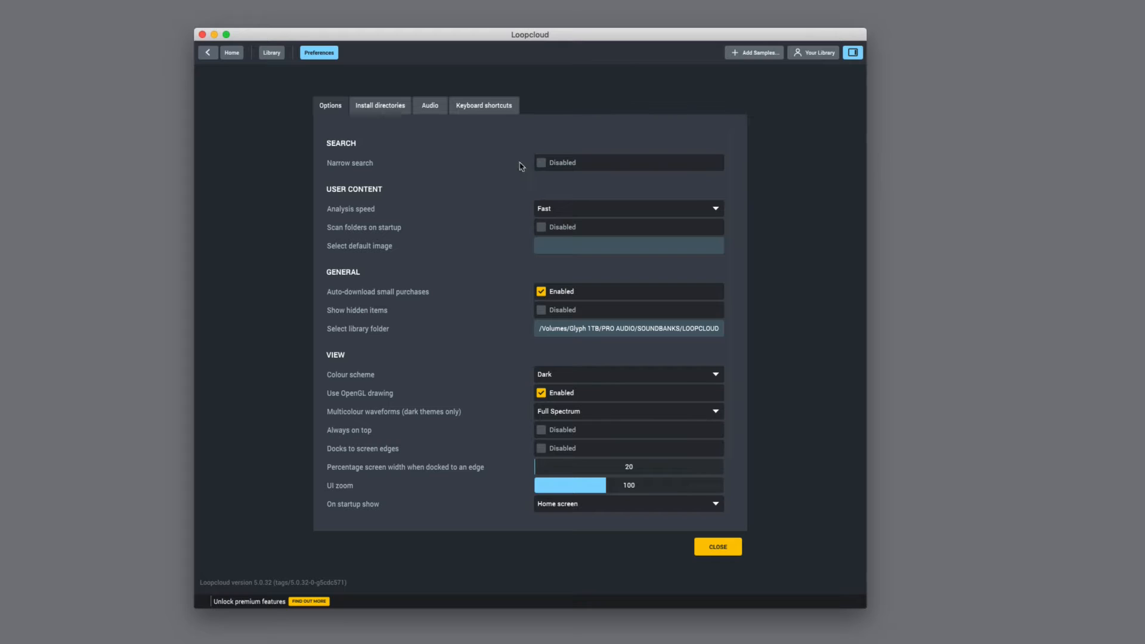
pyautogui.click(430, 105)
pyautogui.click(555, 143)
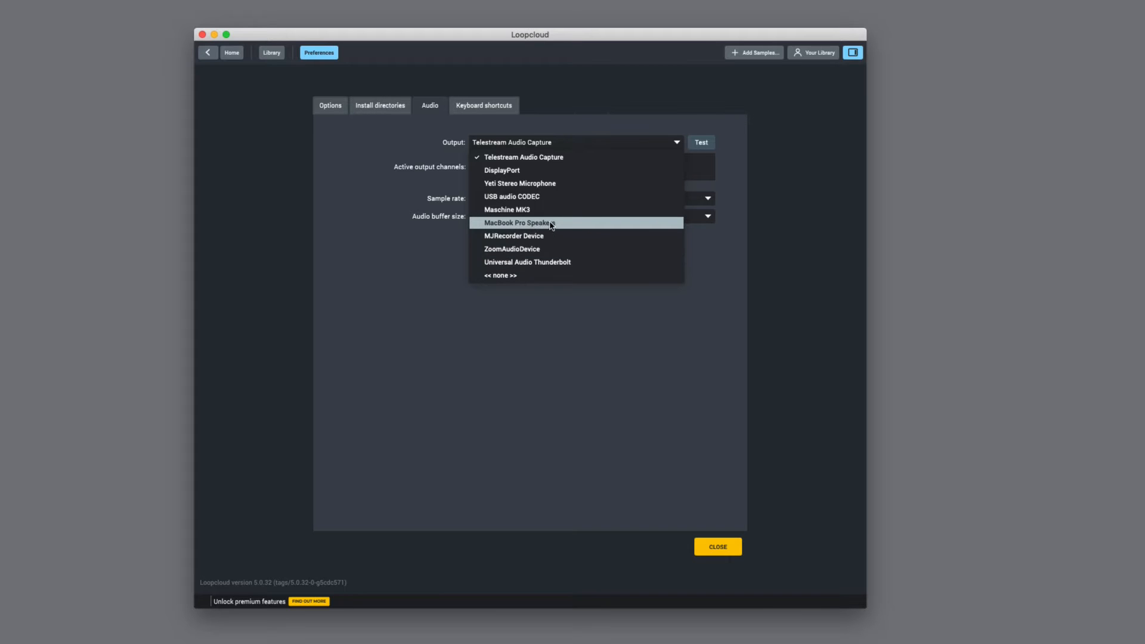
pyautogui.click(385, 206)
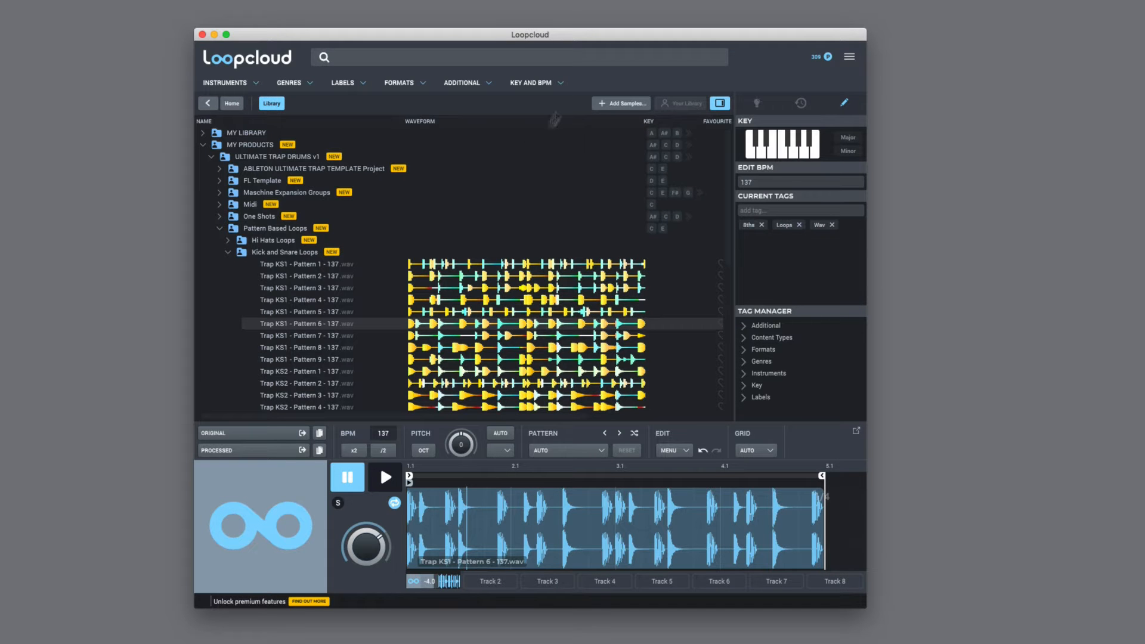
# View the home page with its recent releases and go back to your own library.
pyautogui.click(231, 103)
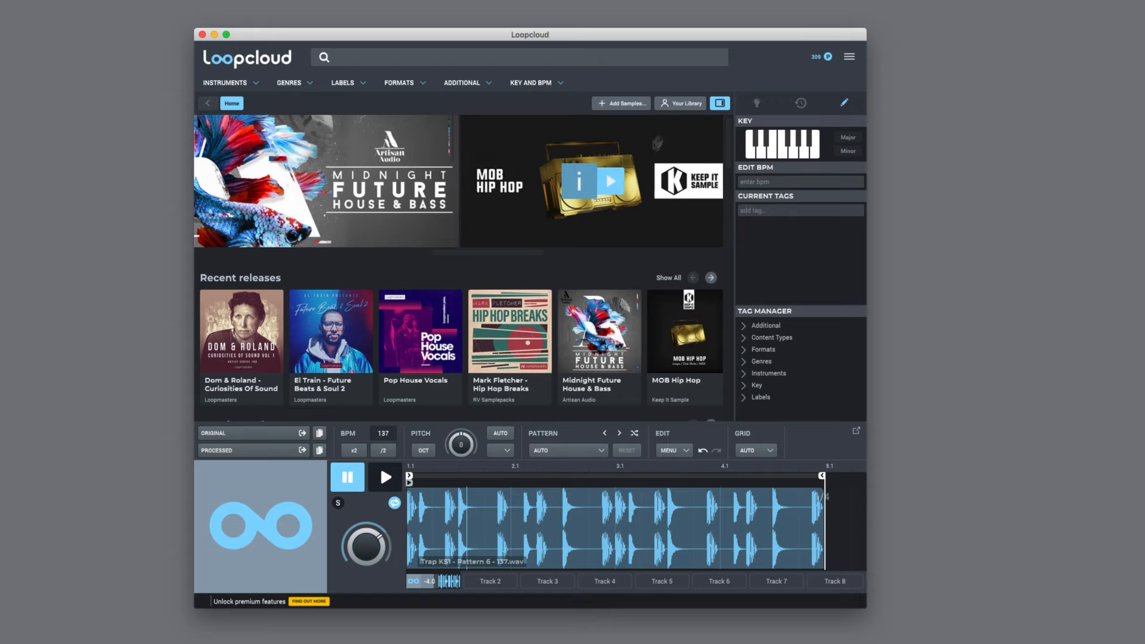
pyautogui.click(683, 105)
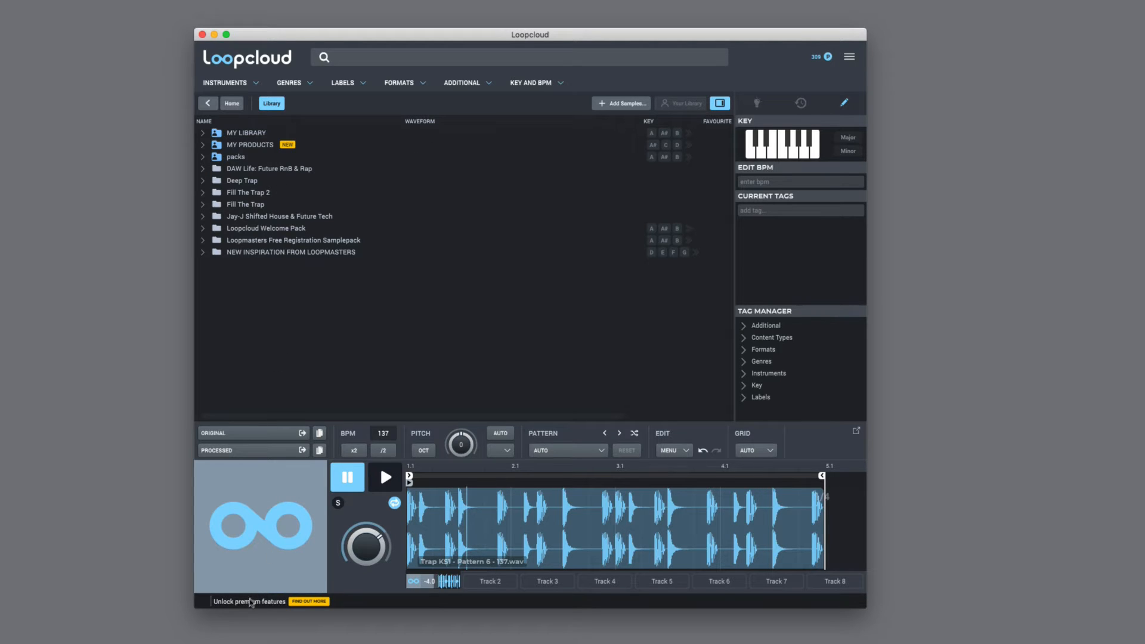
# Examine the filter categories for labels, formats, genres, key and BPM, additional tags and instruments.
pyautogui.moveTo(261, 583)
pyautogui.click(343, 85)
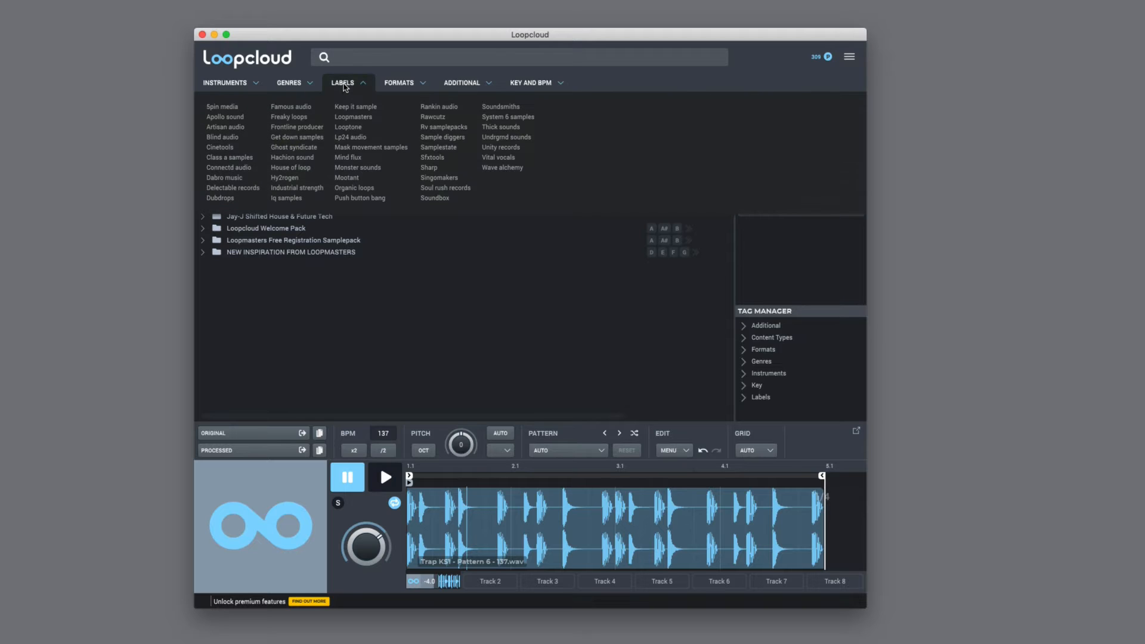
pyautogui.click(405, 85)
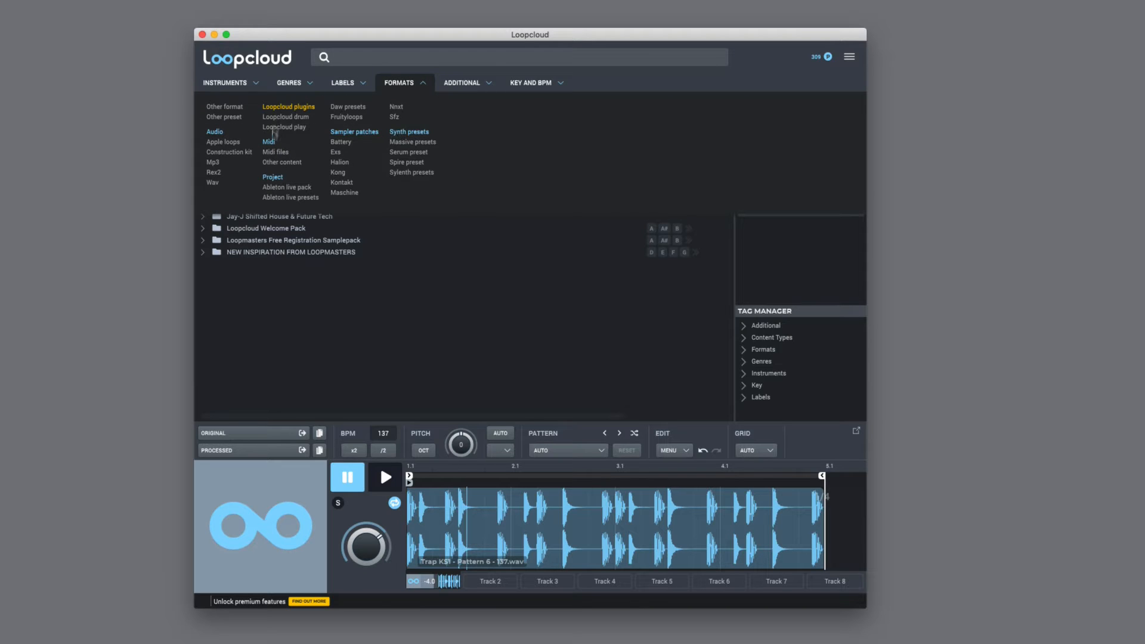
pyautogui.click(292, 85)
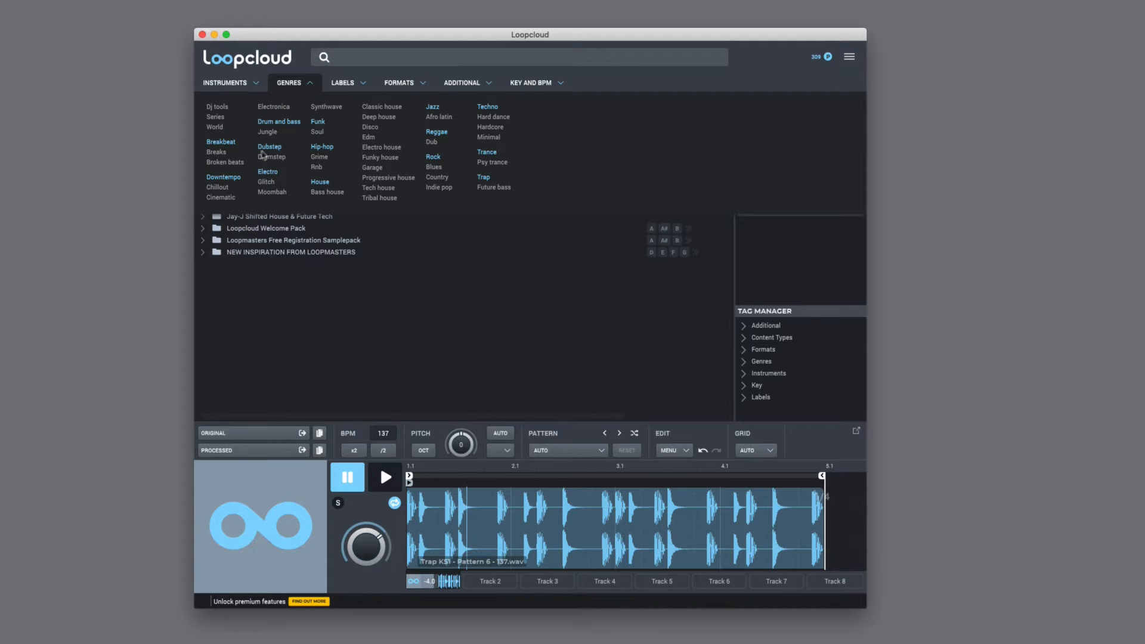
pyautogui.click(306, 84)
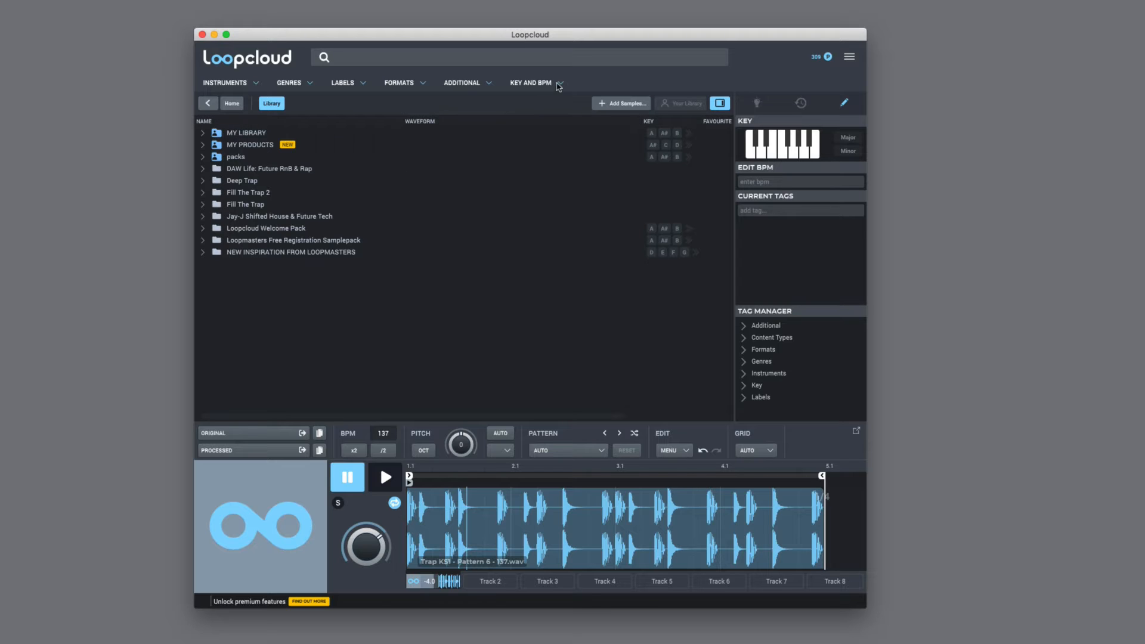
pyautogui.click(533, 83)
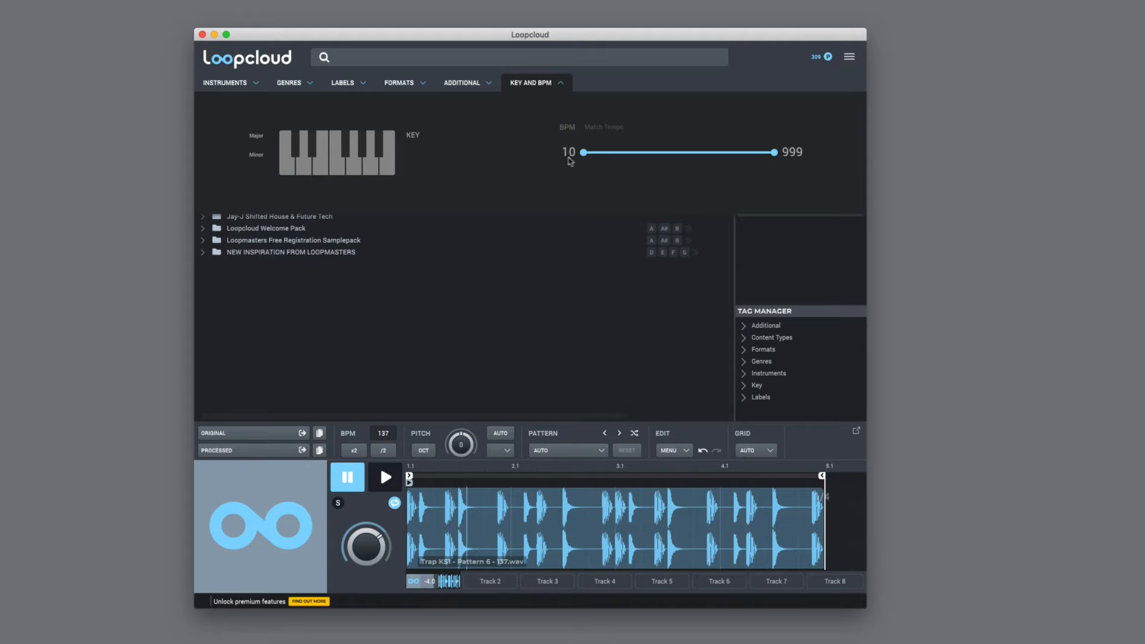
pyautogui.click(460, 88)
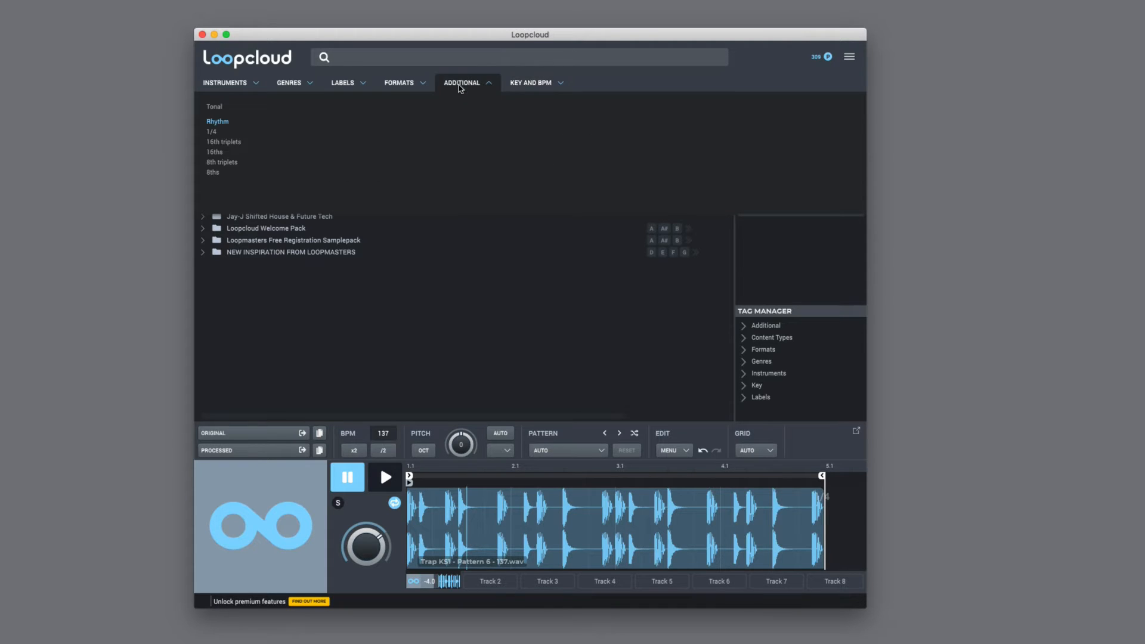
pyautogui.click(404, 87)
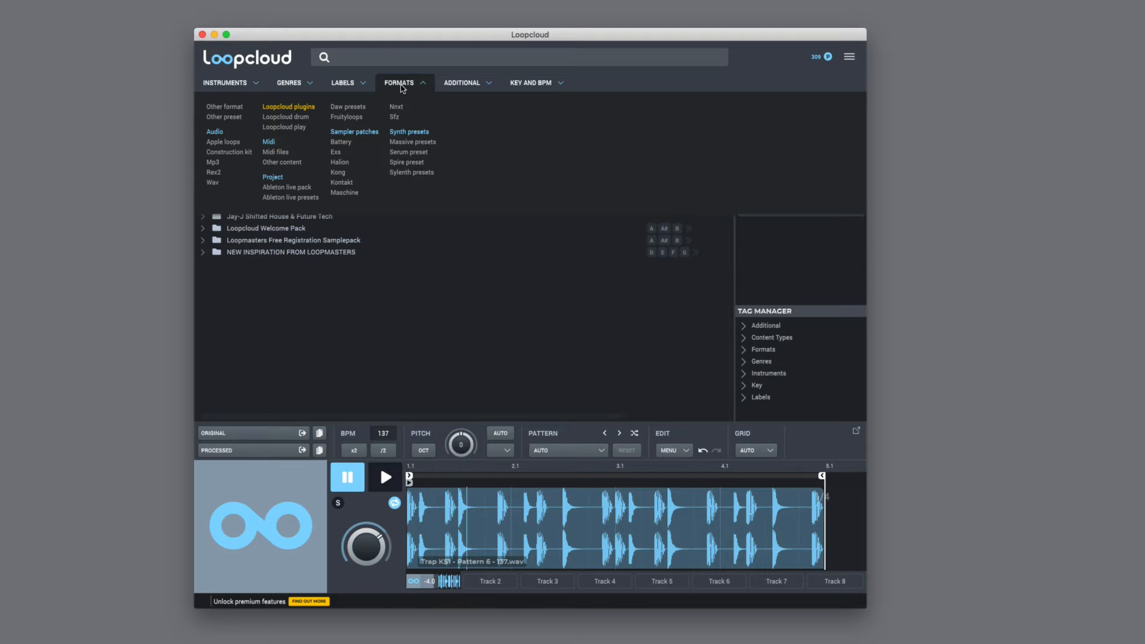
pyautogui.click(284, 87)
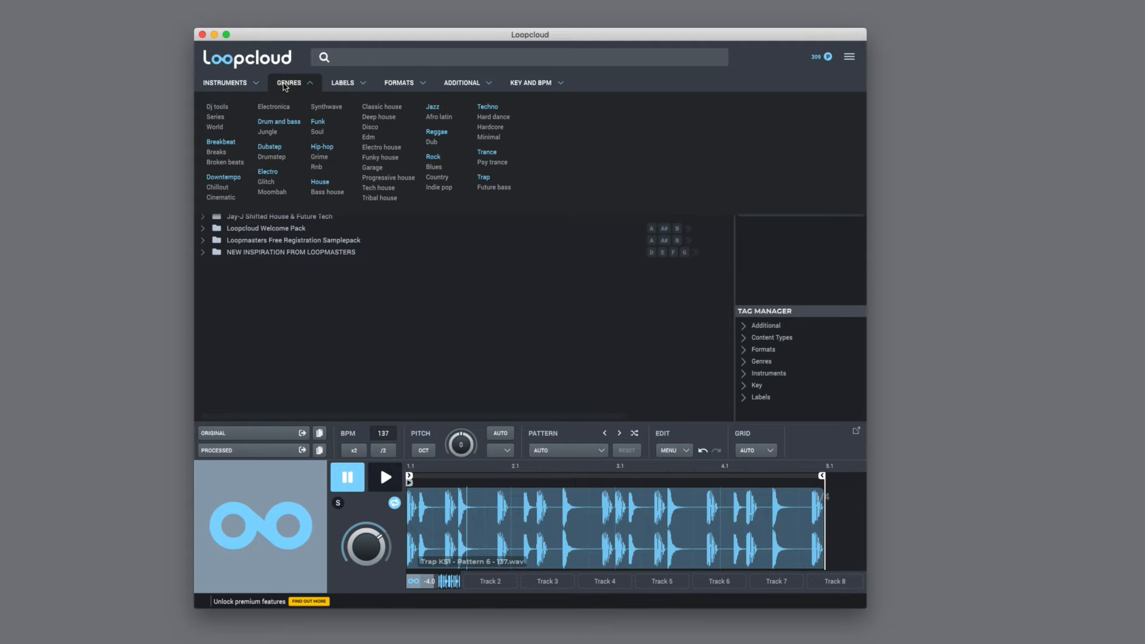
pyautogui.click(285, 87)
pyautogui.click(244, 87)
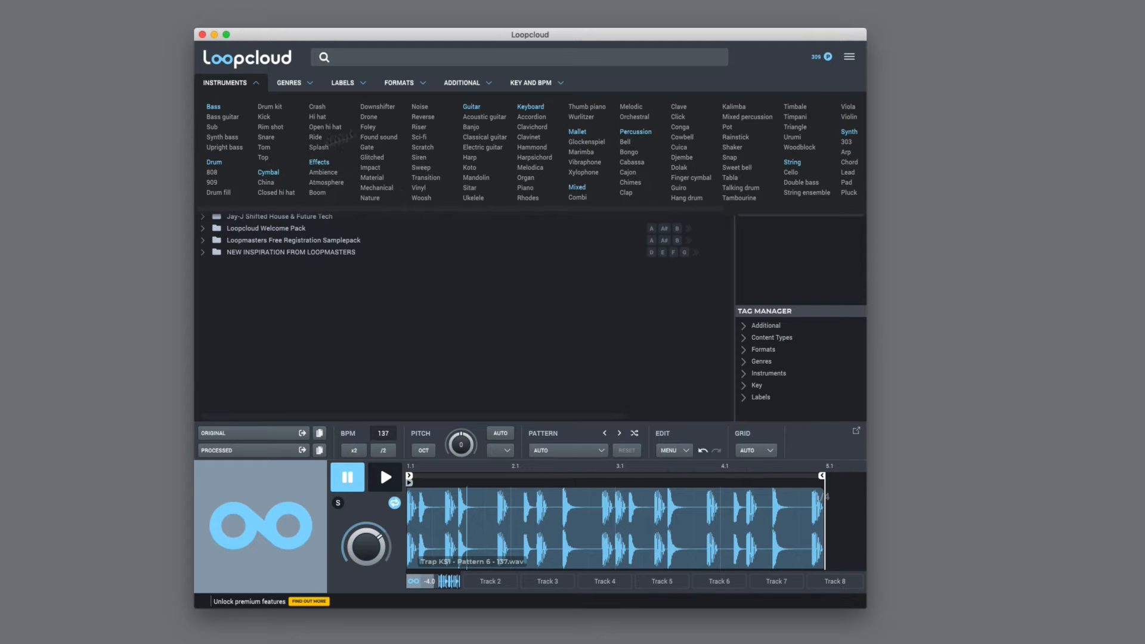
pyautogui.click(444, 308)
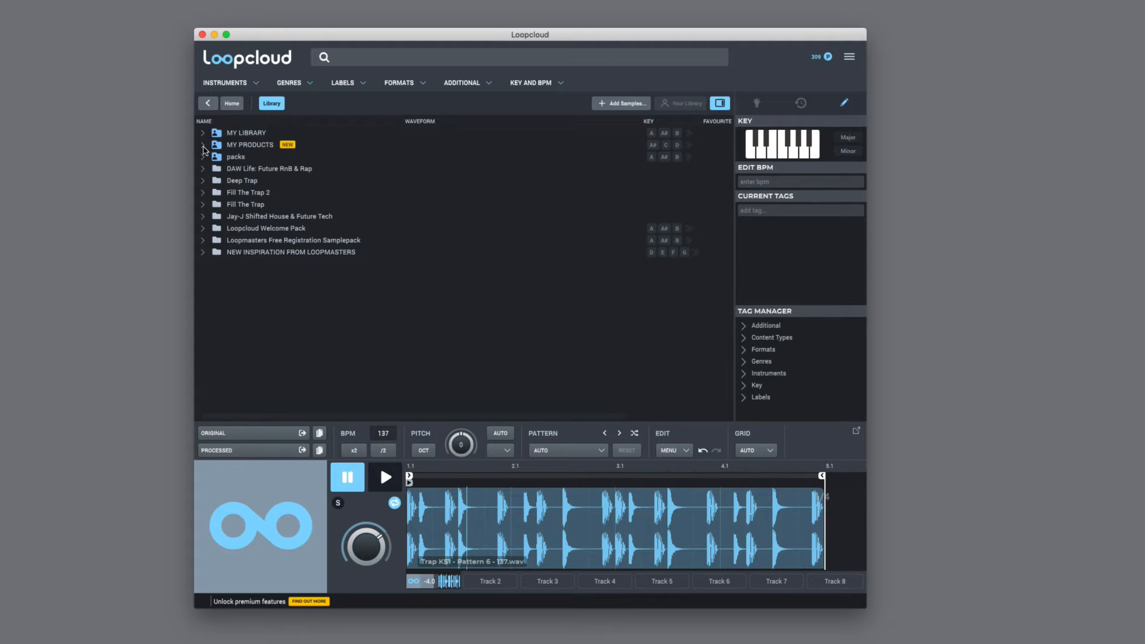
# Expand MY PRODUCTS and its ULTIMATE TRAP DRUMS v1 pack, and select the Pattern Based Loops folder.
pyautogui.click(226, 149)
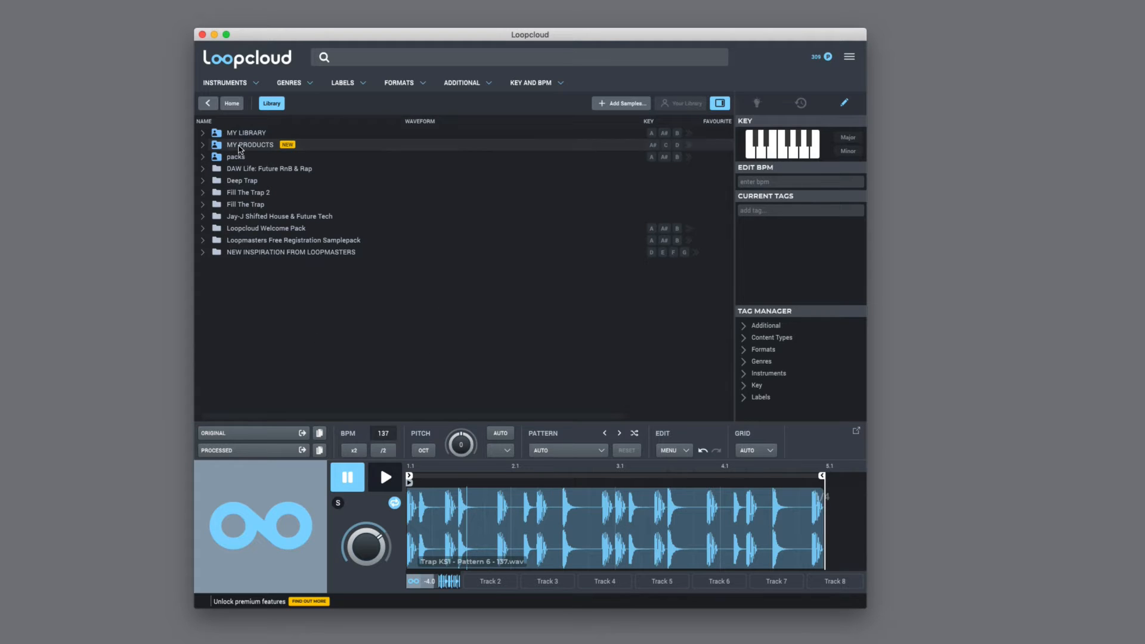
pyautogui.click(203, 145)
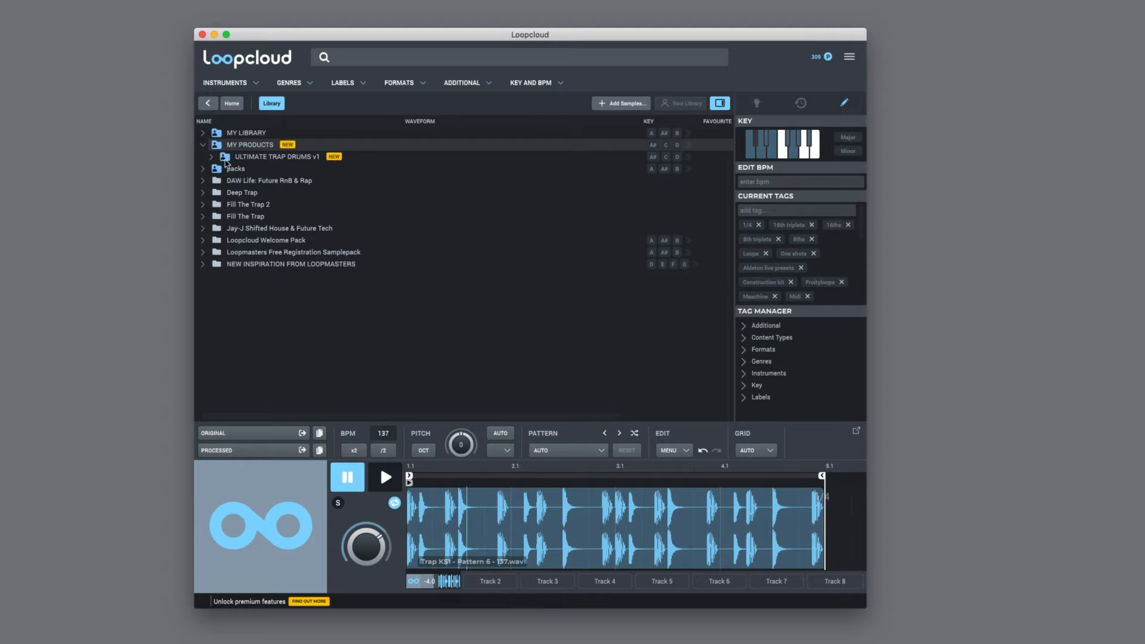
pyautogui.click(213, 157)
pyautogui.click(268, 157)
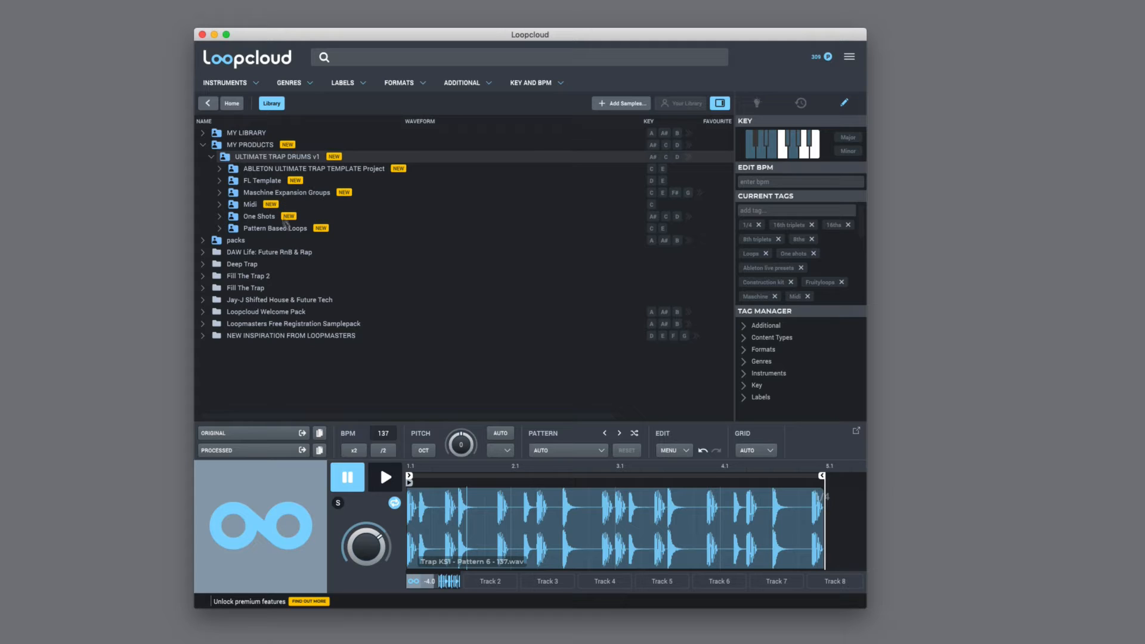
pyautogui.click(283, 229)
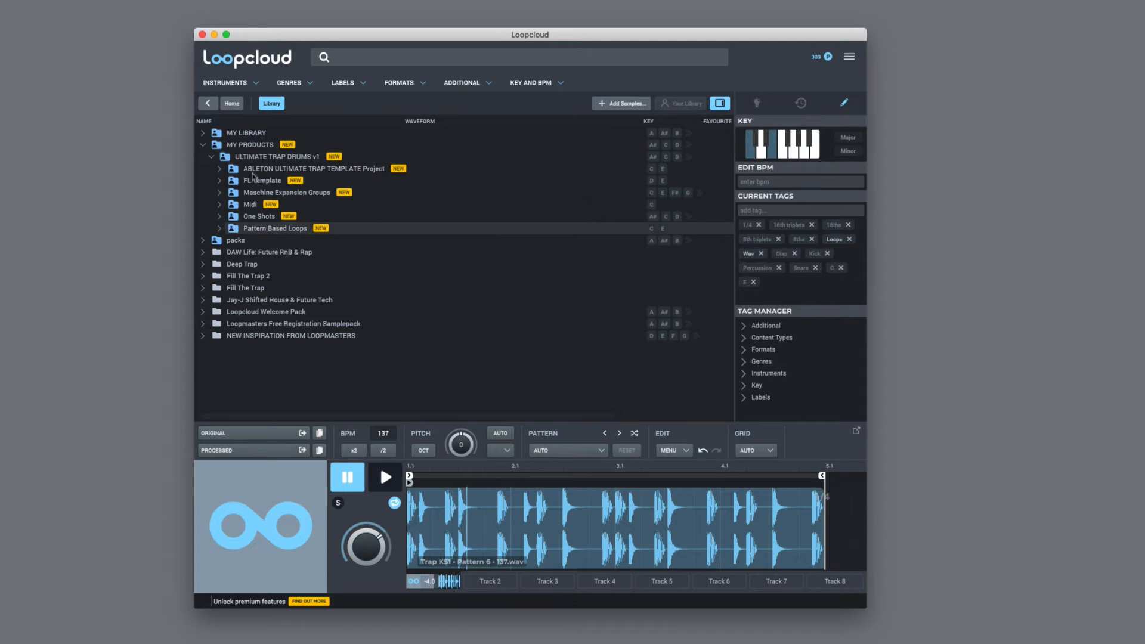
# Expand One Shots and its Claps folder, and load the Clap1, Clap2 and Clap4 samples one after another.
pyautogui.click(220, 217)
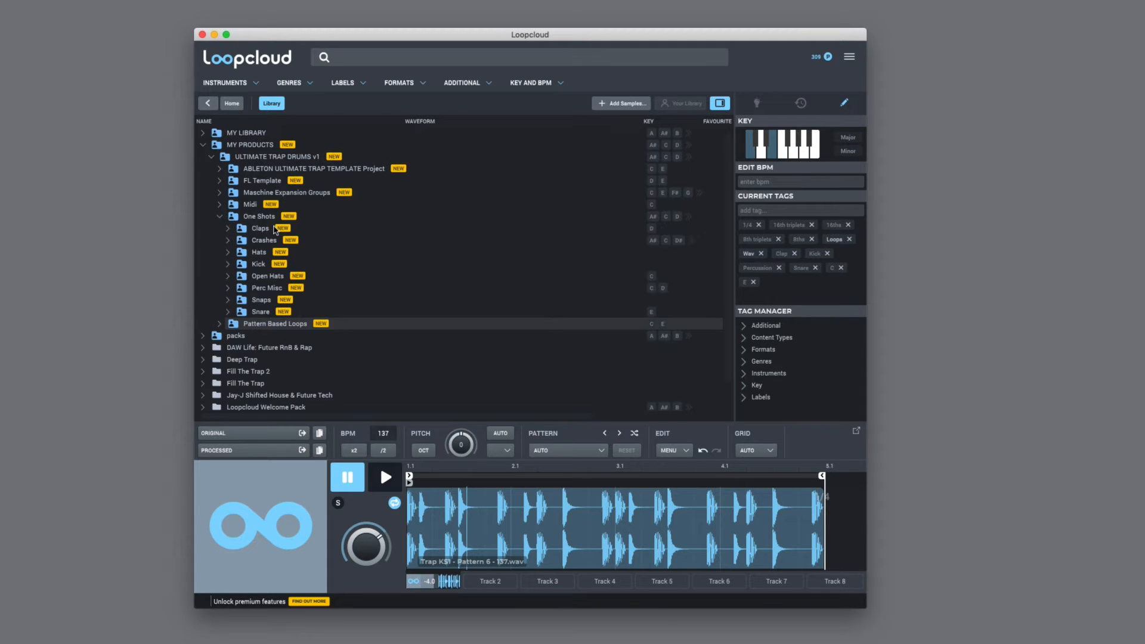
pyautogui.click(228, 229)
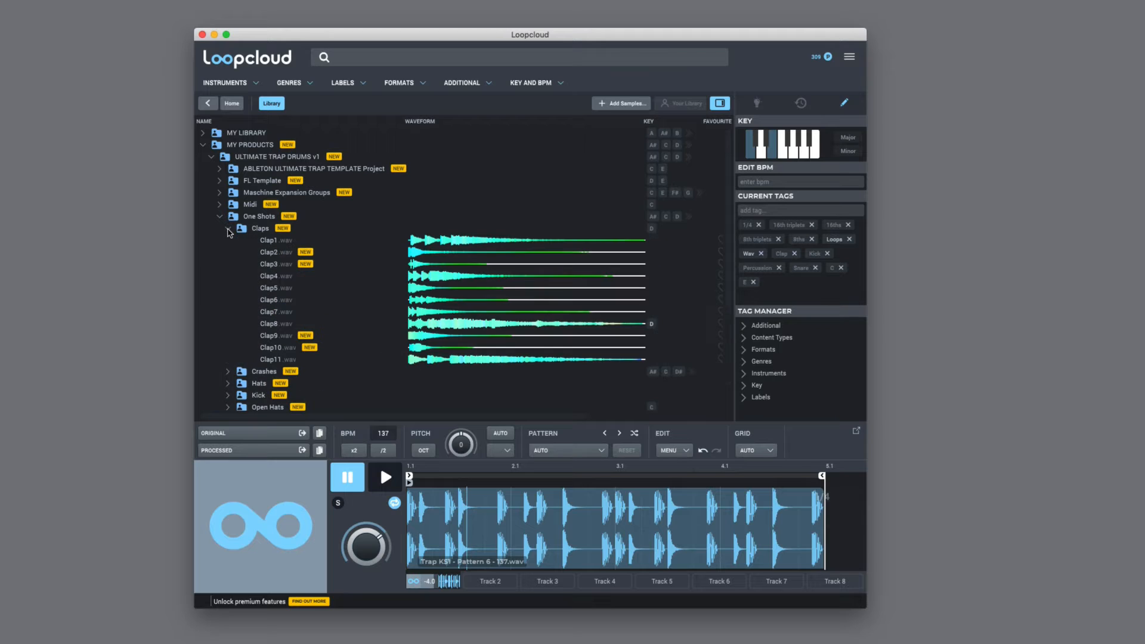
pyautogui.click(273, 241)
pyautogui.click(274, 253)
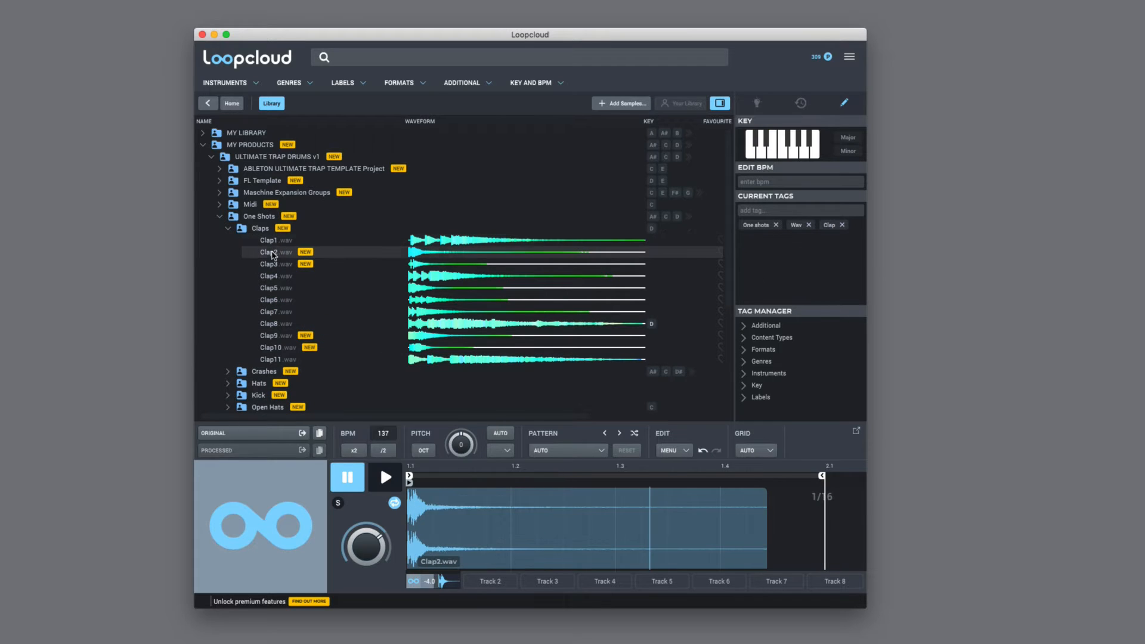
pyautogui.click(271, 276)
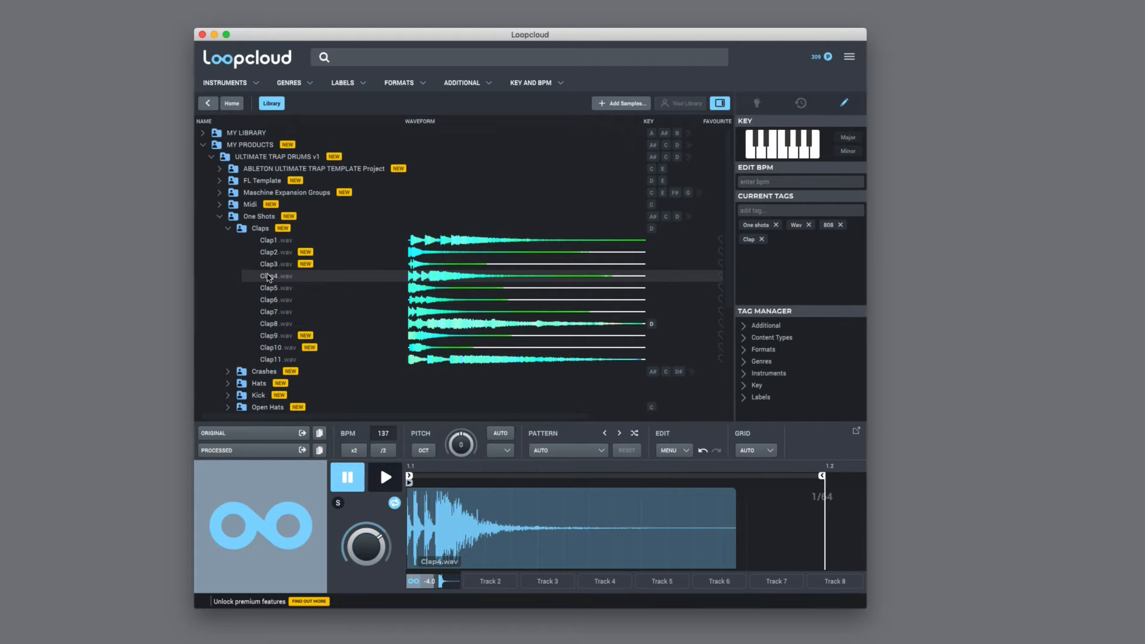
# Collapse the Claps and One Shots folders and reopen them to the clap samples.
pyautogui.click(227, 229)
pyautogui.click(220, 217)
pyautogui.click(220, 217)
pyautogui.click(220, 217)
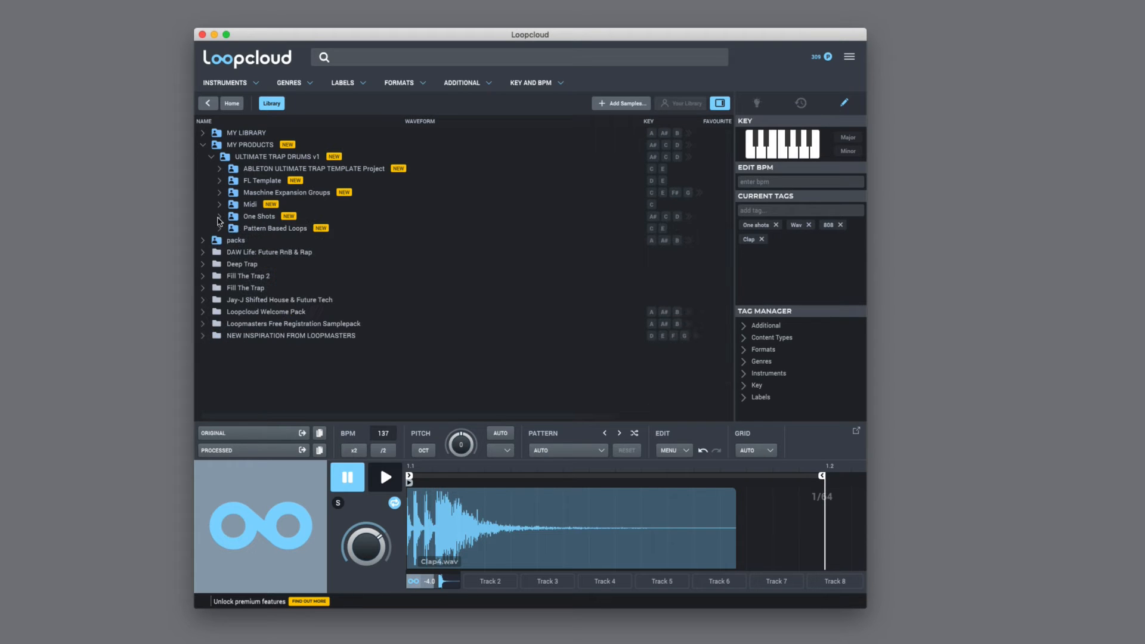
pyautogui.click(220, 217)
pyautogui.click(228, 229)
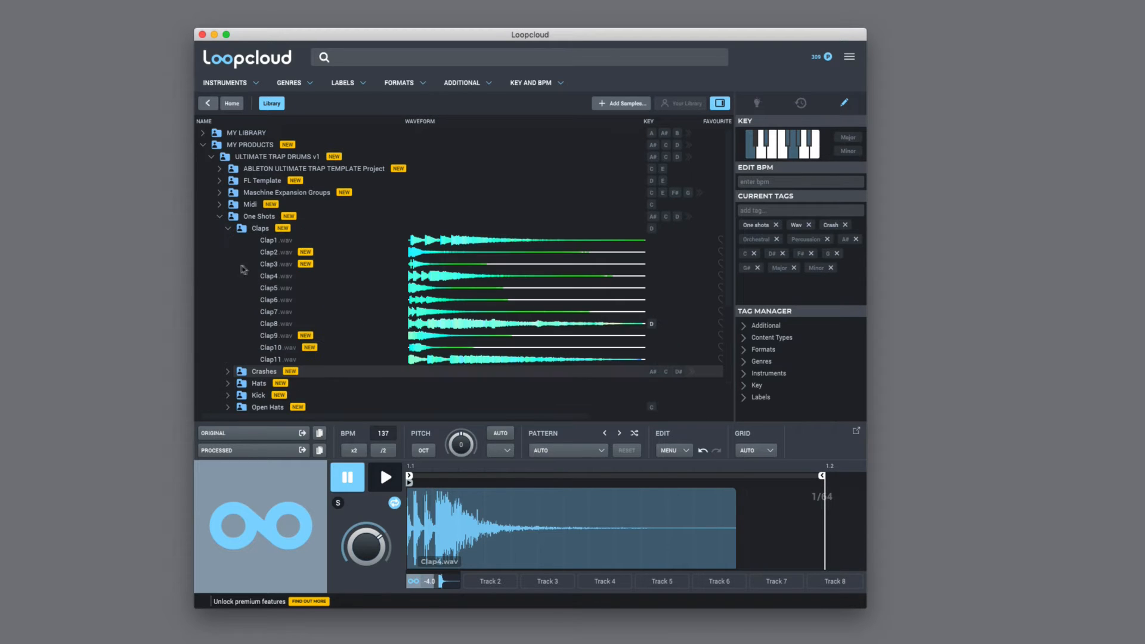
# Play the Clap1, Clap5 and Clap6 samples for preview and pause playback.
pyautogui.click(353, 241)
pyautogui.click(386, 477)
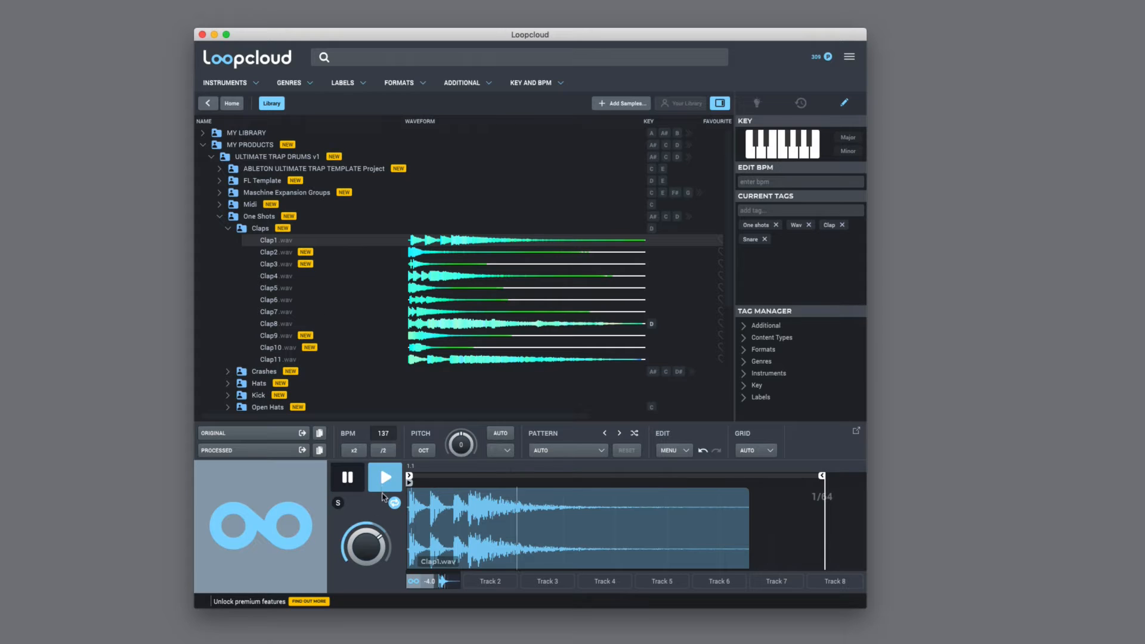
pyautogui.click(303, 313)
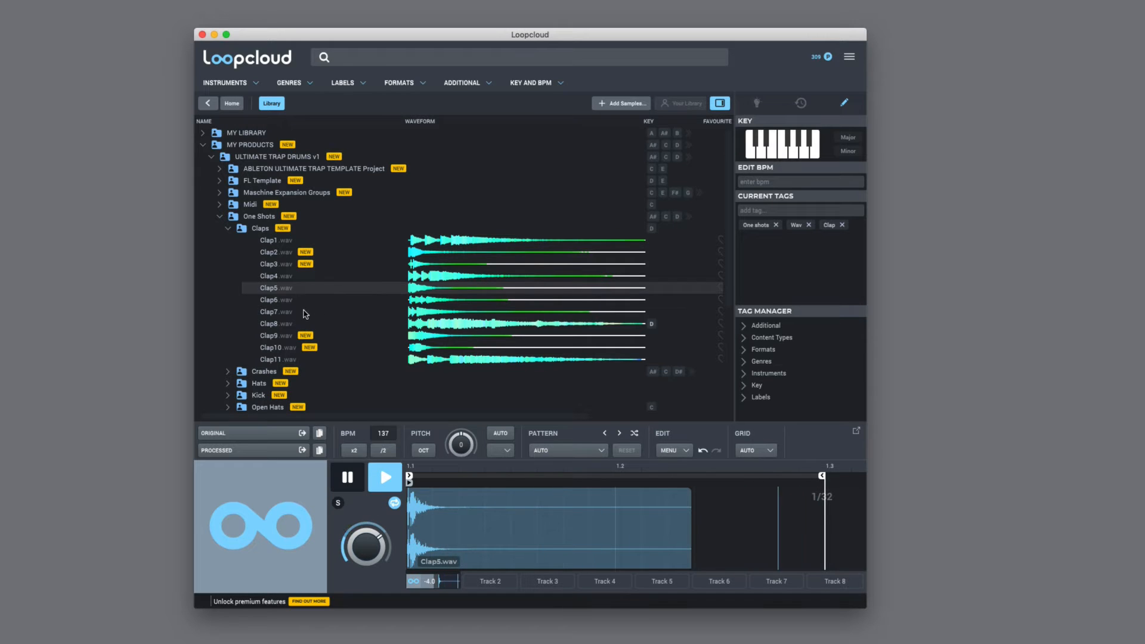
pyautogui.click(314, 299)
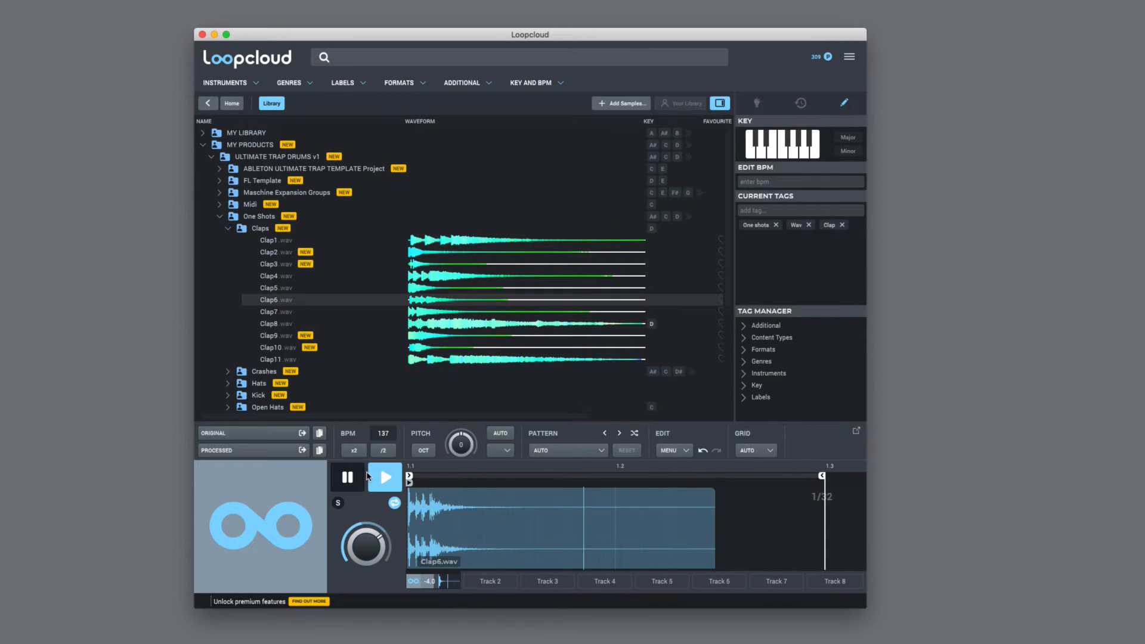
pyautogui.click(376, 483)
pyautogui.click(352, 479)
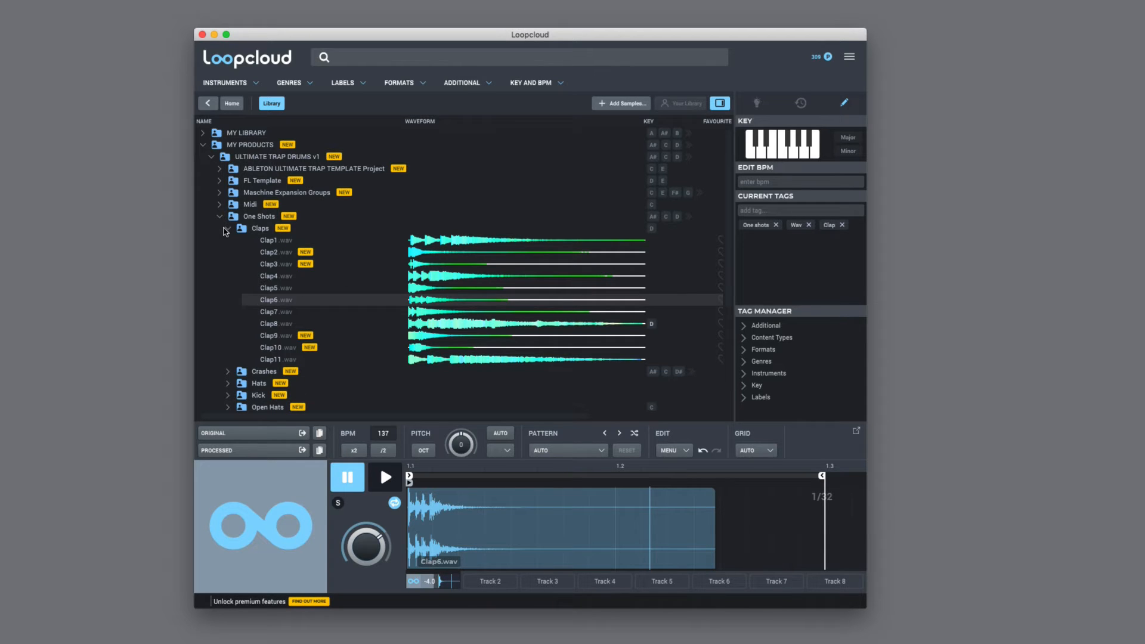
# Collapse the Claps and One Shots folders, and expand and select Pattern Based Loops.
pyautogui.click(226, 230)
pyautogui.click(219, 217)
pyautogui.click(220, 229)
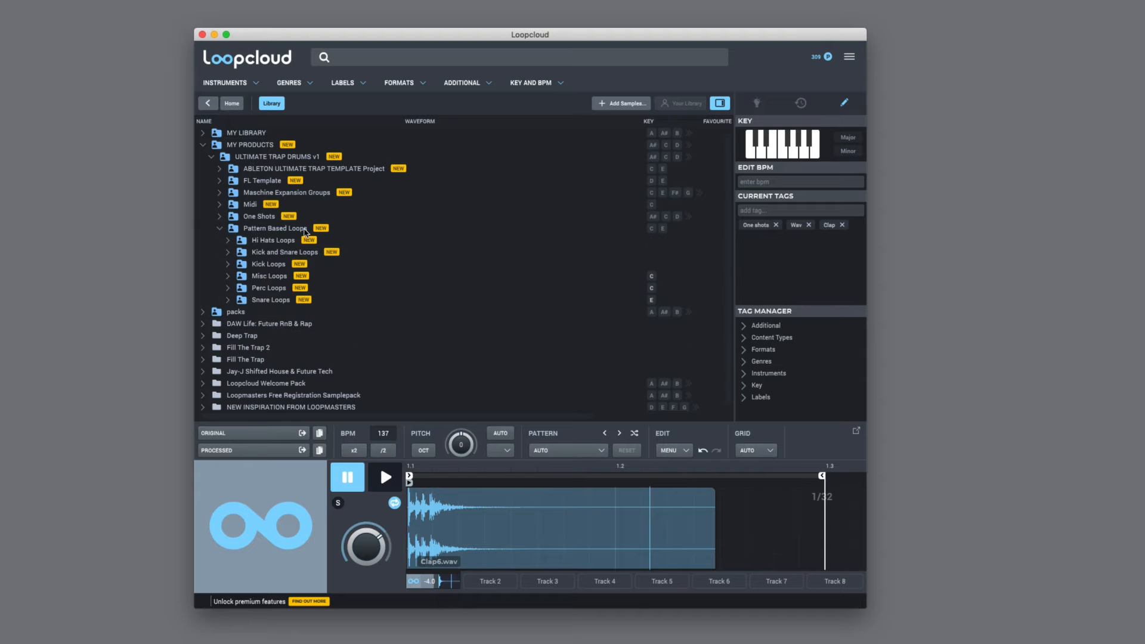
pyautogui.click(281, 230)
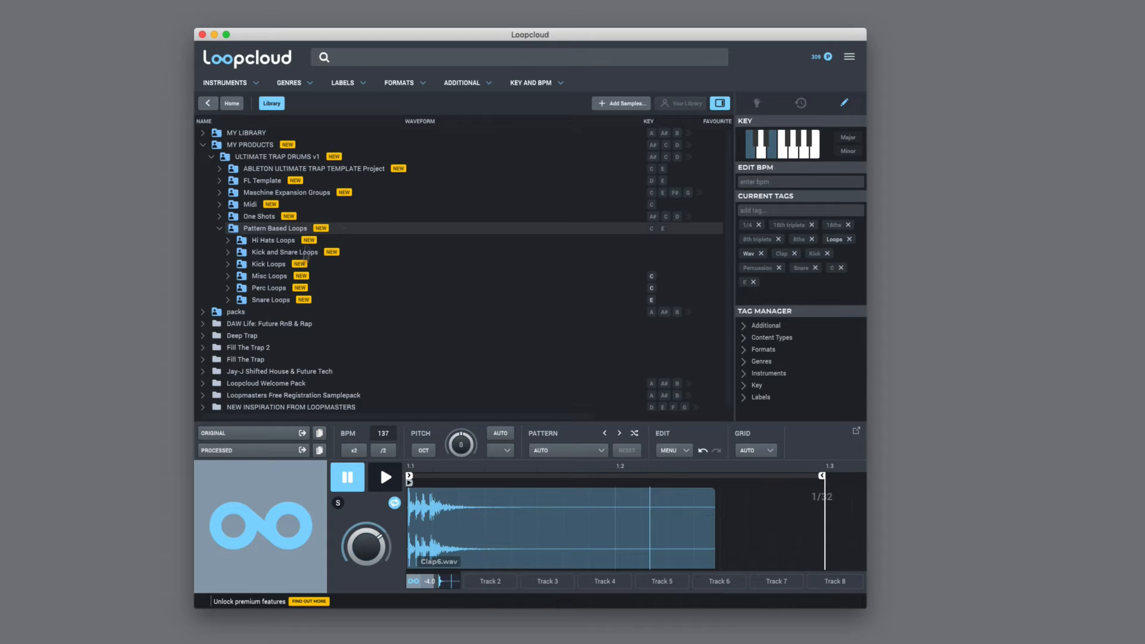
# Expand the Kick and Snare Loops folder and load Trap KS1 - Pattern 3 - 137.wav.
pyautogui.click(267, 241)
pyautogui.click(249, 256)
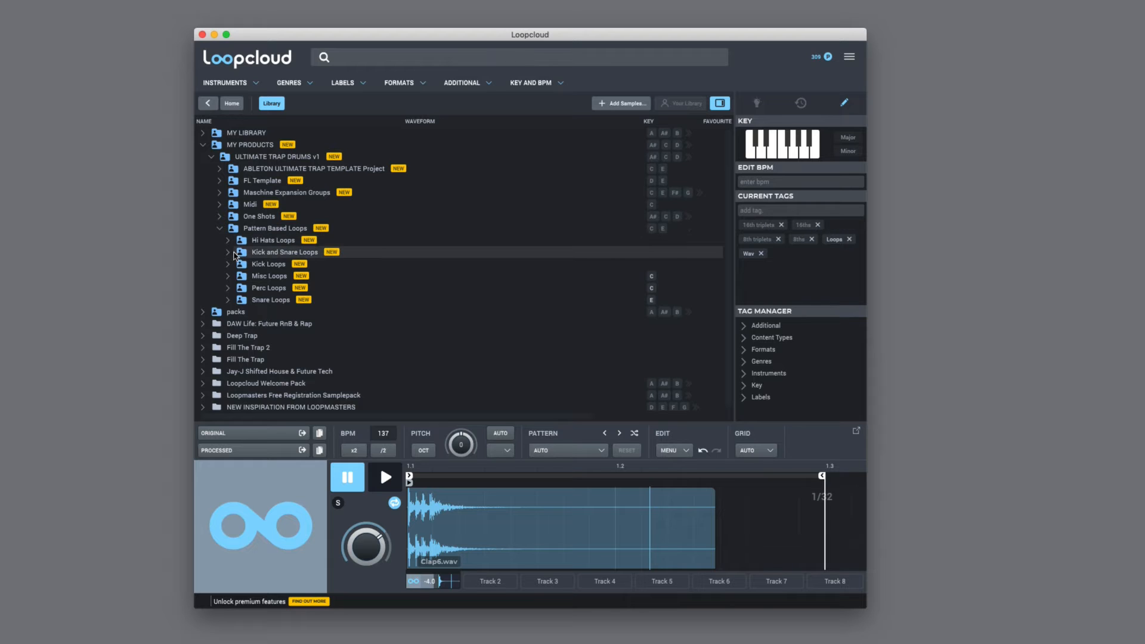
pyautogui.click(229, 253)
pyautogui.click(234, 288)
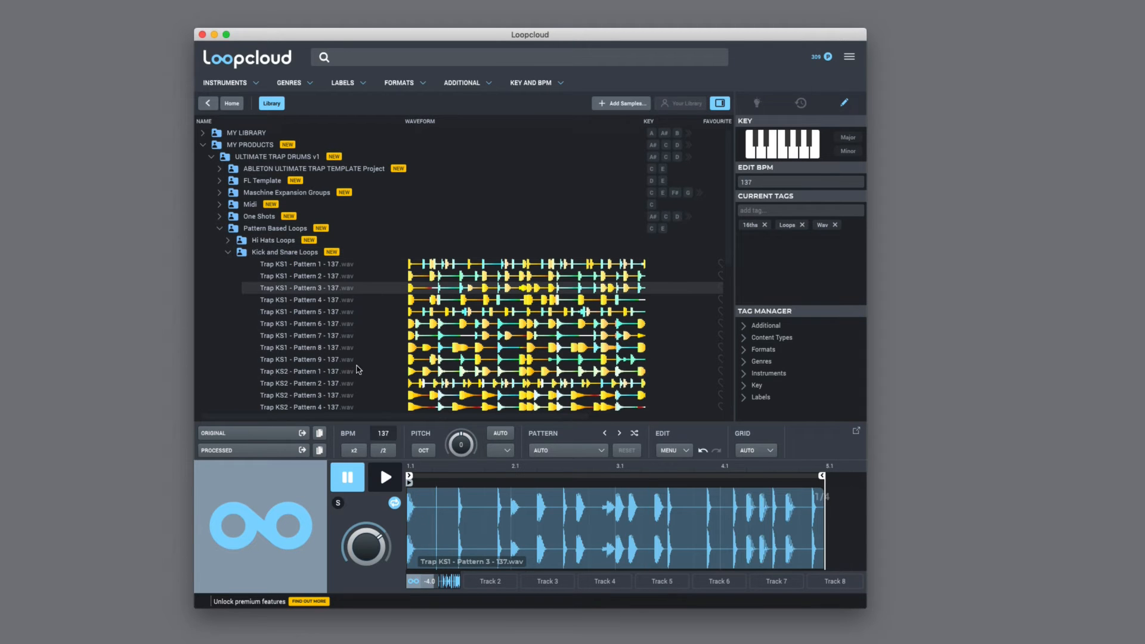
# Play and pause the Trap KS1 - Pattern 3 loop, and move the Loopcloud window beside the Logic Pro project.
pyautogui.click(385, 484)
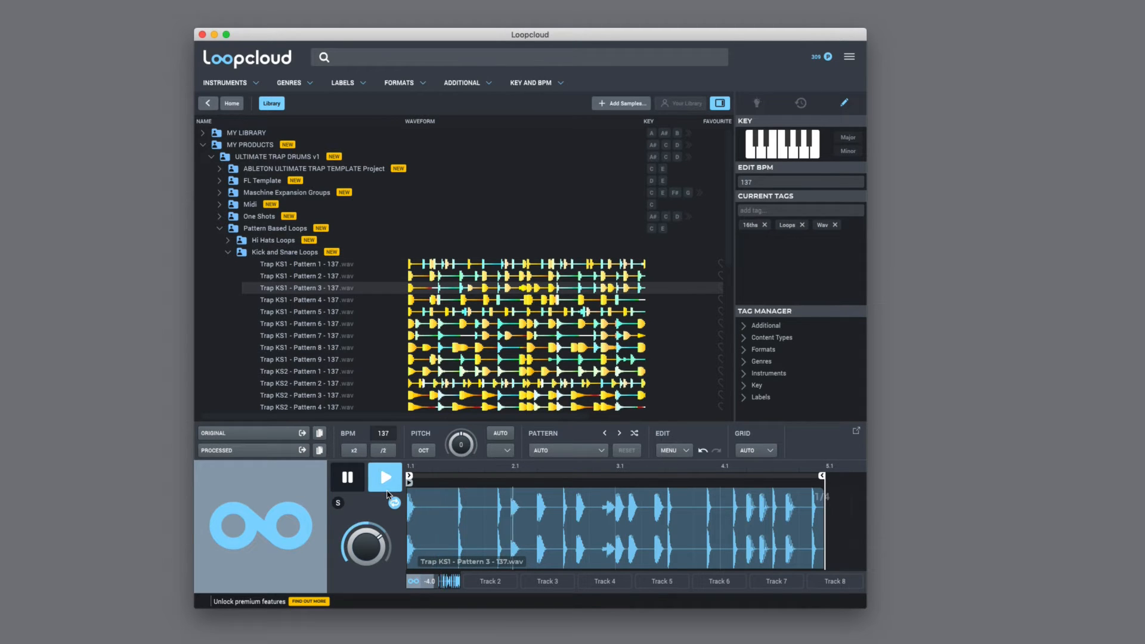
pyautogui.click(348, 479)
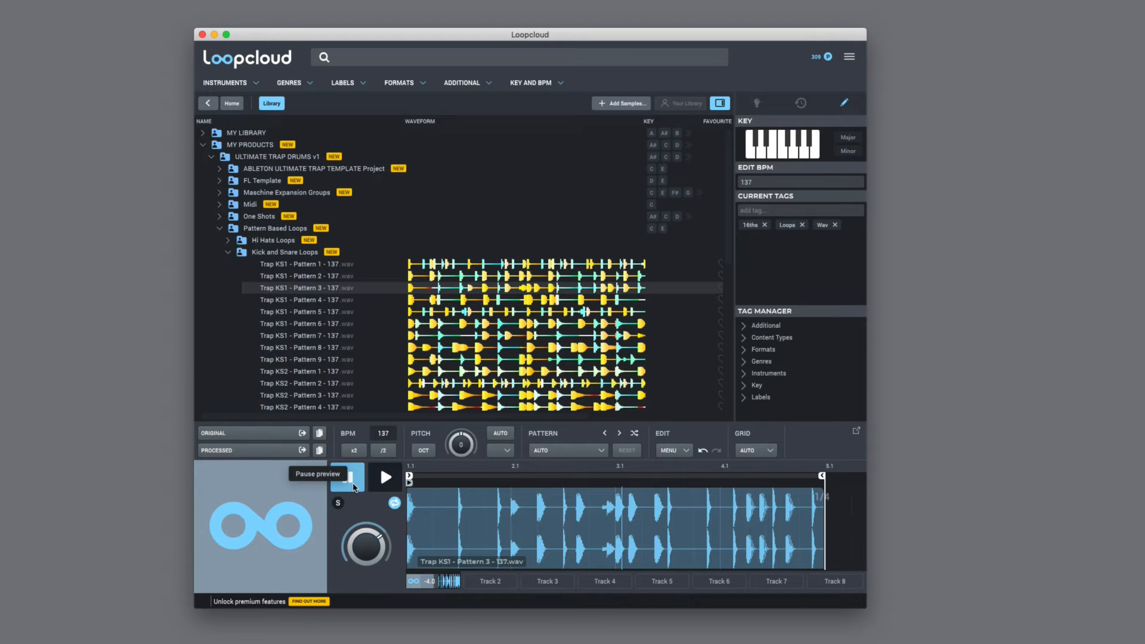
pyautogui.moveTo(346, 36); pyautogui.dragTo(565, 56)
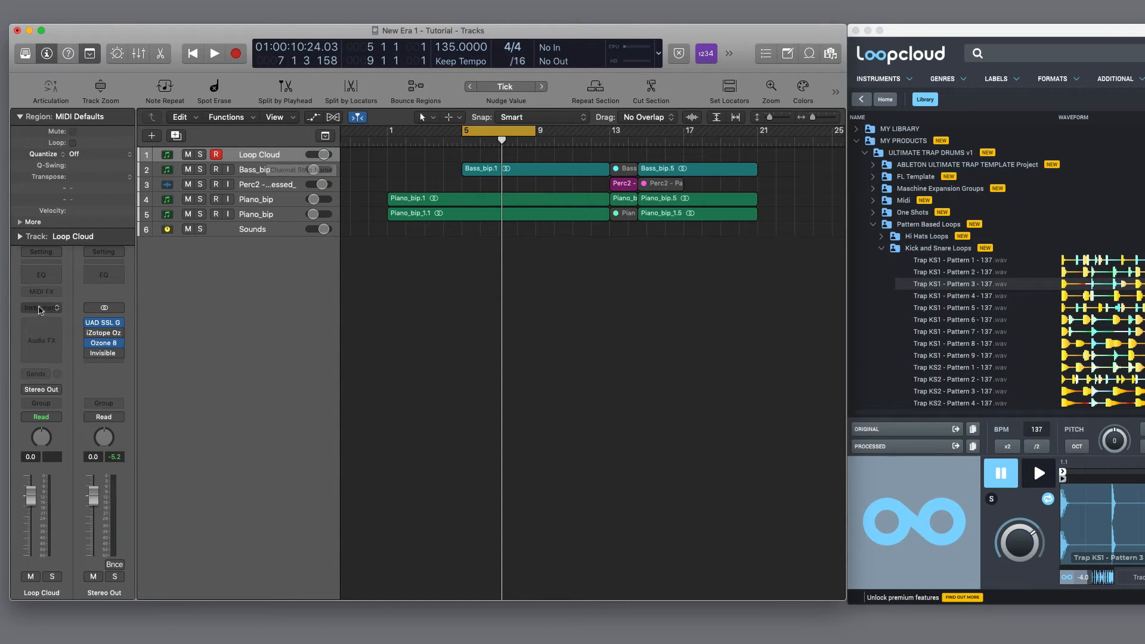
pyautogui.click(42, 308)
pyautogui.moveTo(90, 362)
pyautogui.click(442, 326)
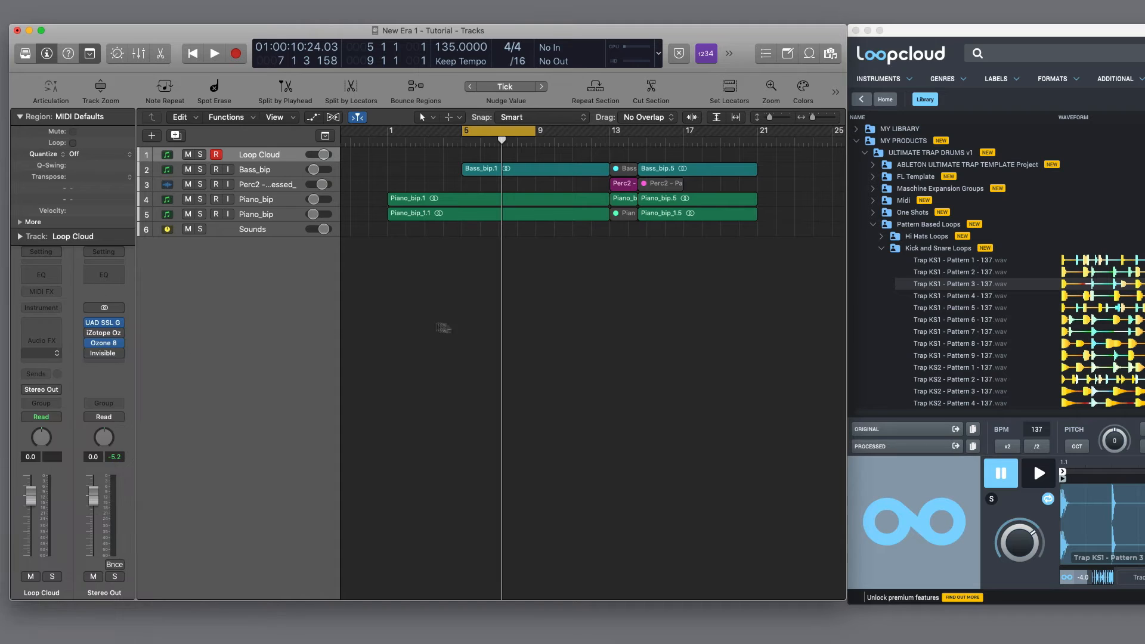
pyautogui.click(42, 339)
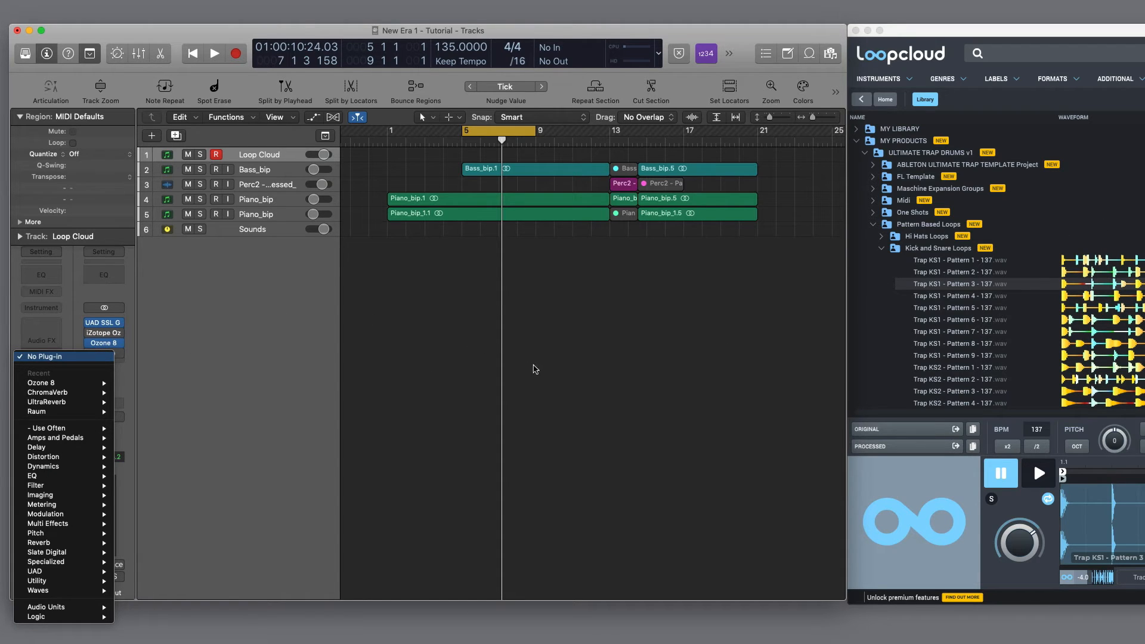
pyautogui.click(459, 358)
# Load the Loopcloud plug-in as the instrument of the Loop Cloud track and move its window below the track list.
pyautogui.click(41, 308)
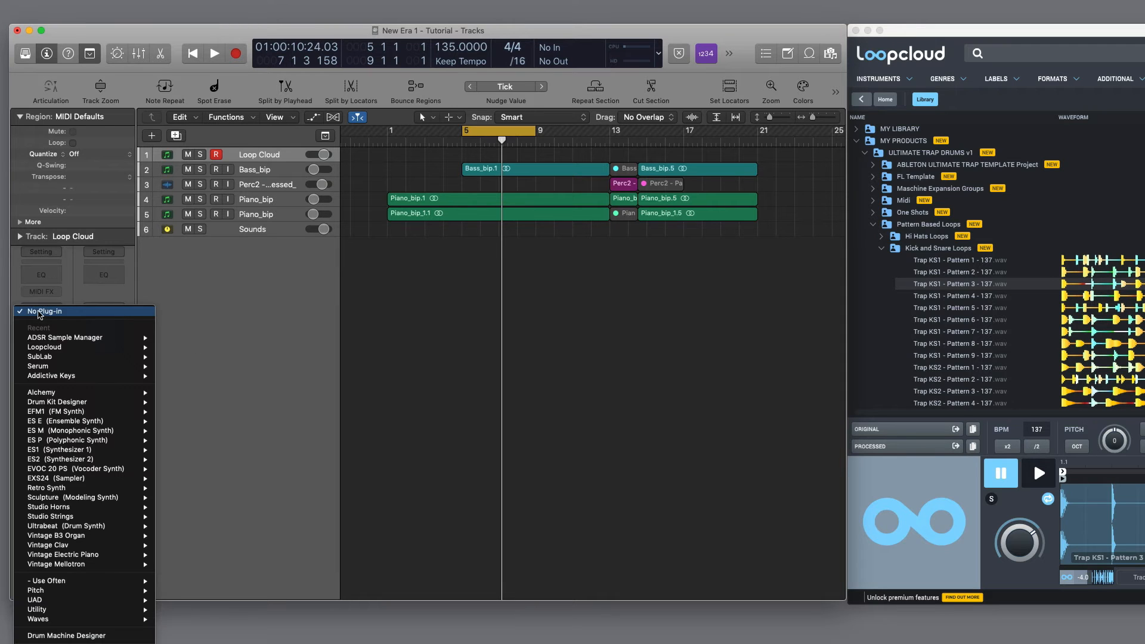
pyautogui.click(179, 347)
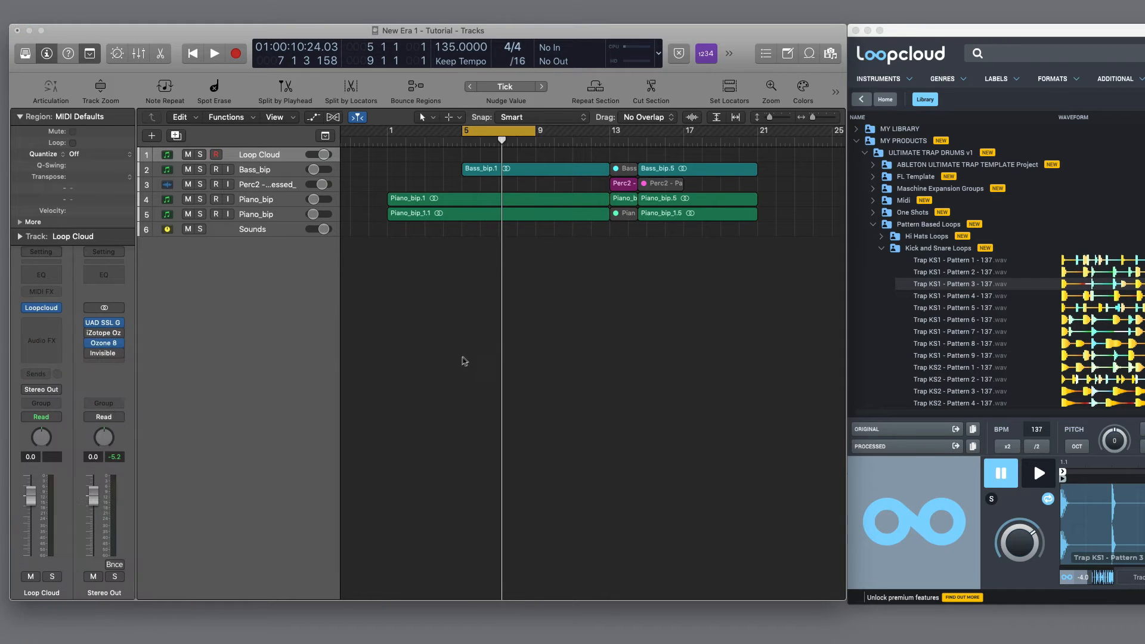
pyautogui.moveTo(398, 155); pyautogui.dragTo(382, 182)
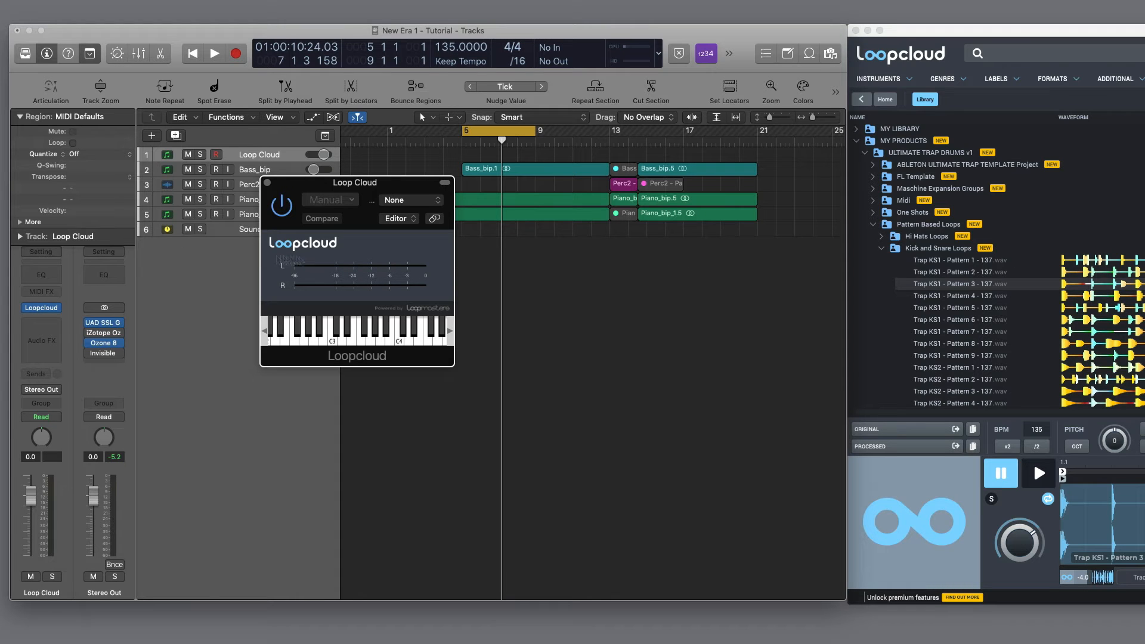
pyautogui.moveTo(378, 186); pyautogui.dragTo(263, 316)
# Load Trap KS1 - Pattern 4, start project playback and audition Trap KS1 Patterns 2 and 4 against it.
pyautogui.press('Down')
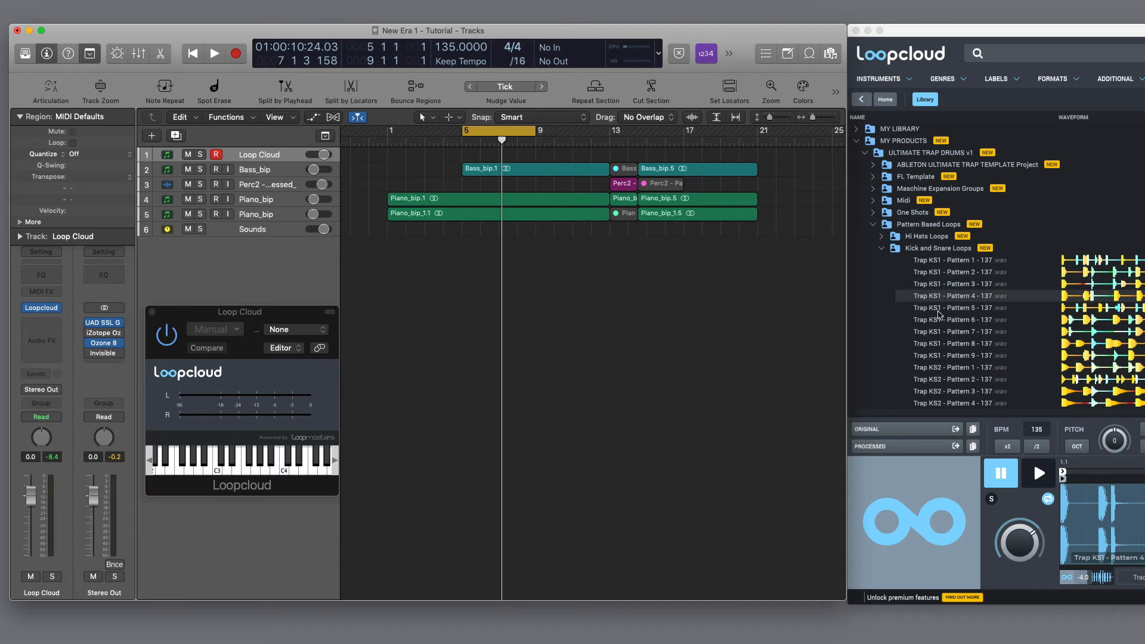
pyautogui.scroll(-3, 922, 277)
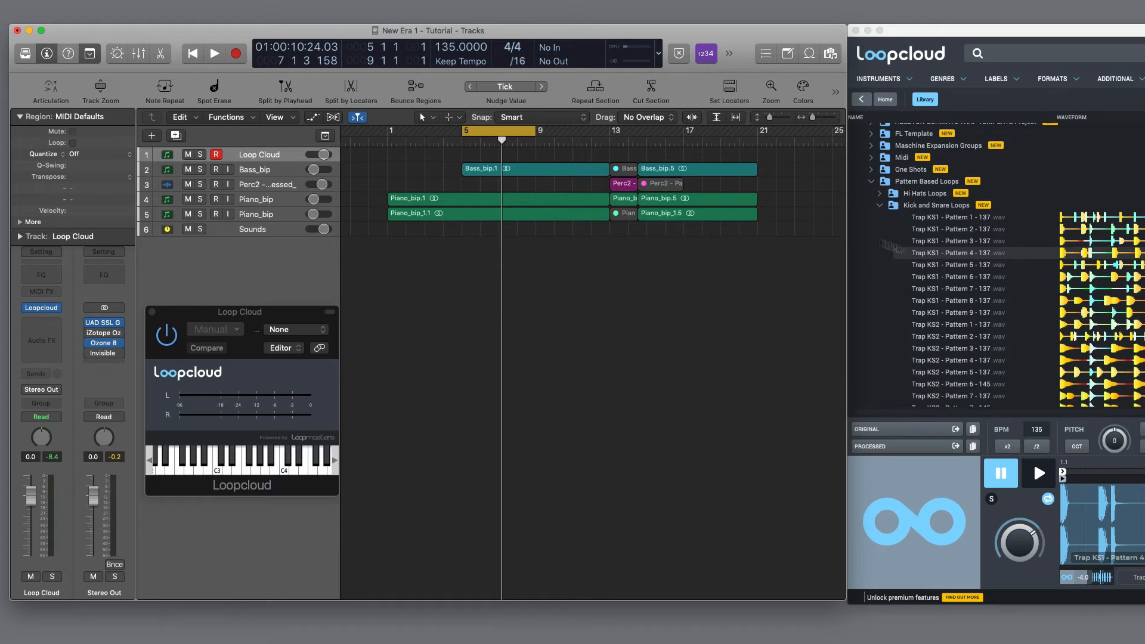
pyautogui.press('space')
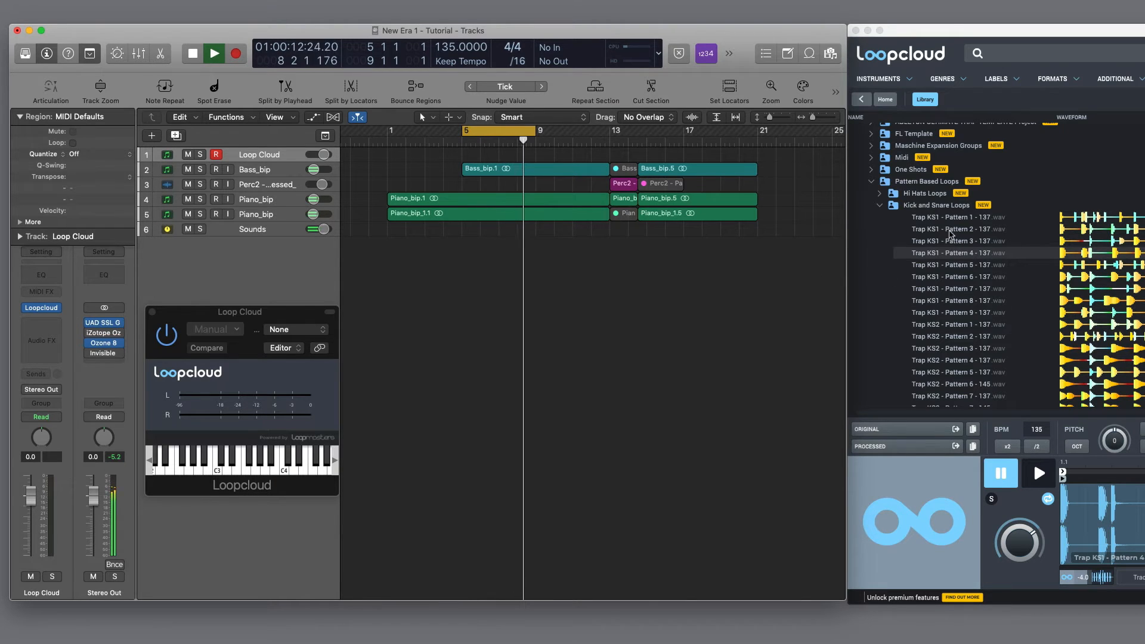
pyautogui.click(960, 232)
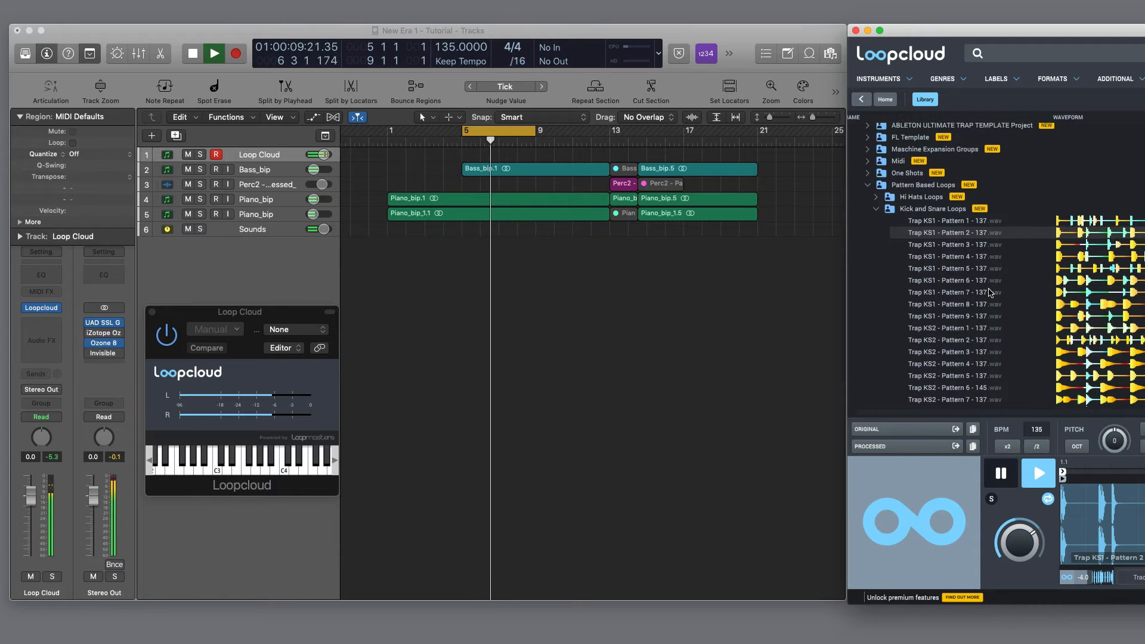
pyautogui.scroll(-2, 978, 287)
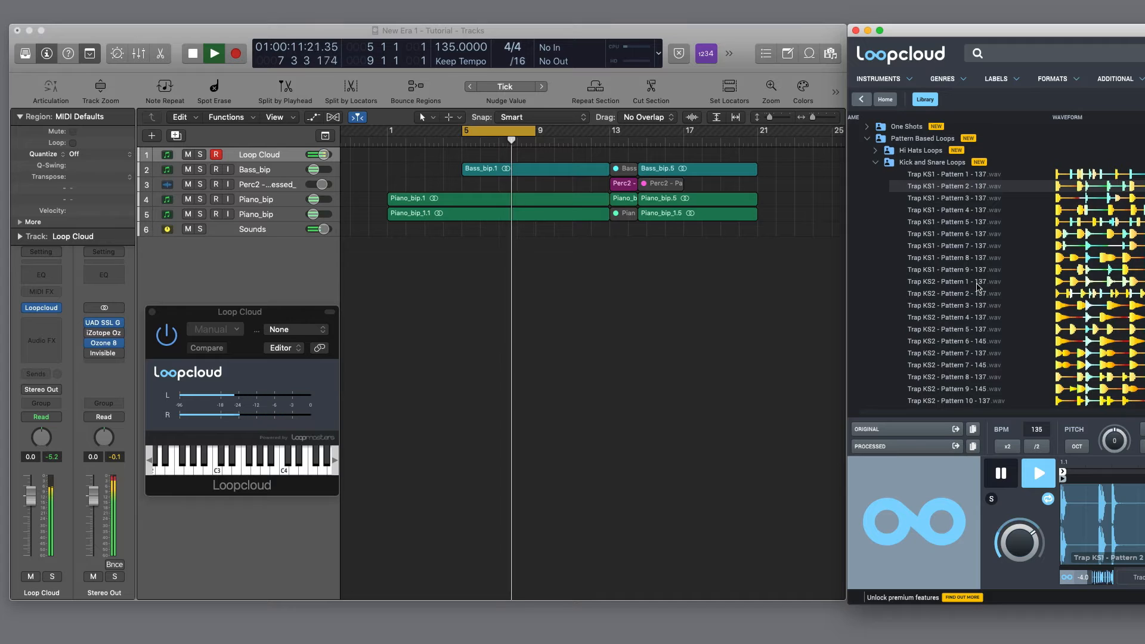
pyautogui.click(960, 210)
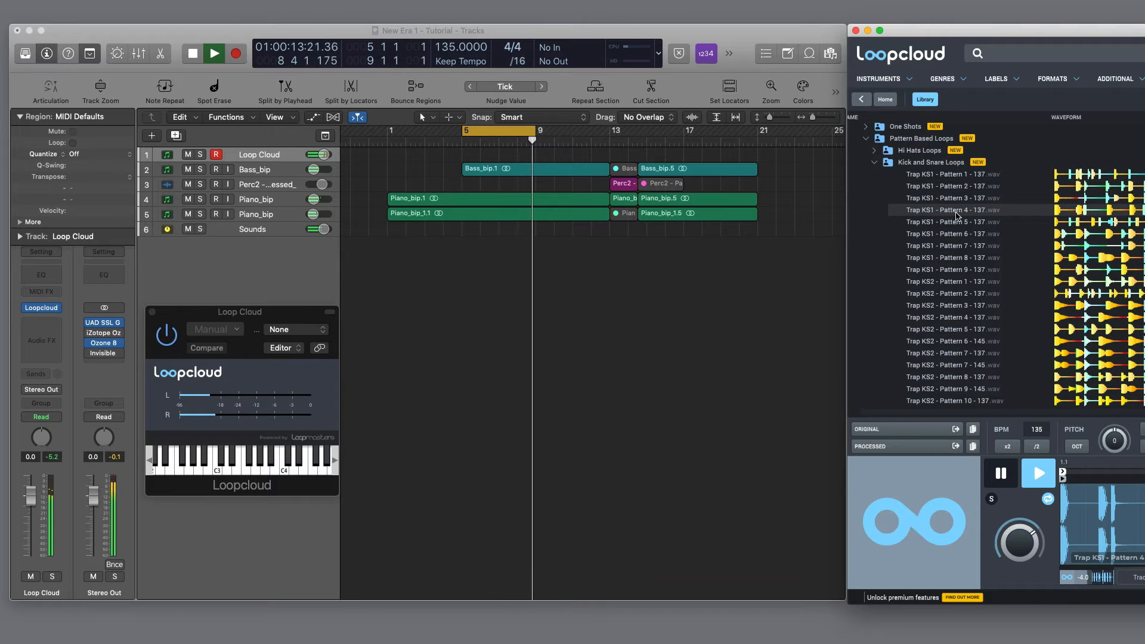
# Audition Trap KS1 Patterns 5, 6 and 7 with the project, keep Pattern 7 loaded and stop playback.
pyautogui.click(957, 224)
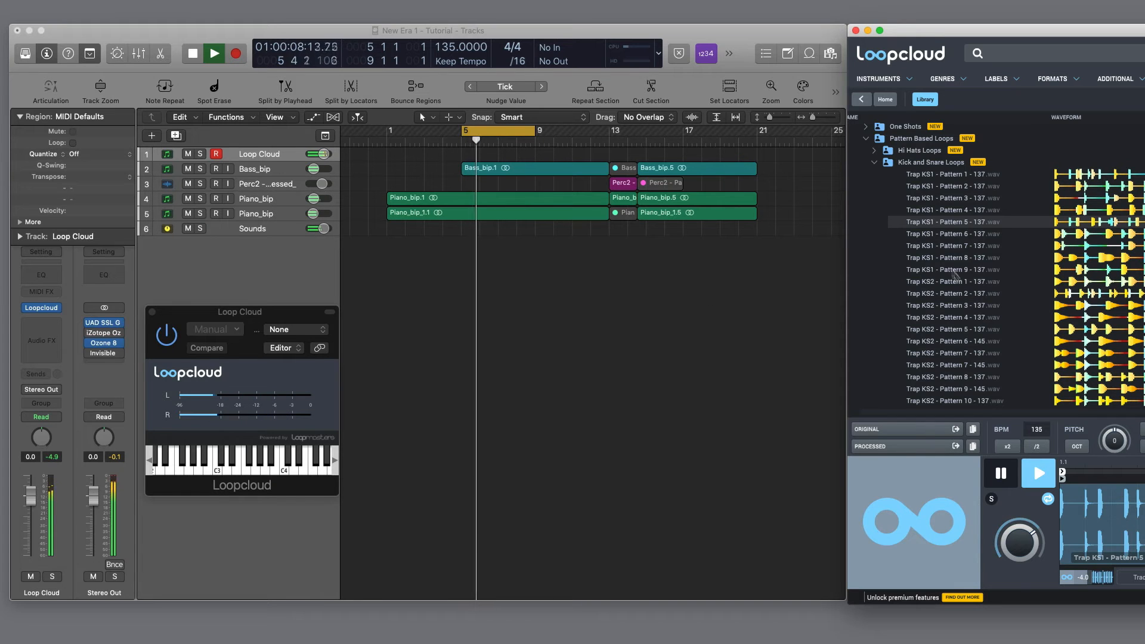
pyautogui.press('Down')
pyautogui.press('Down')
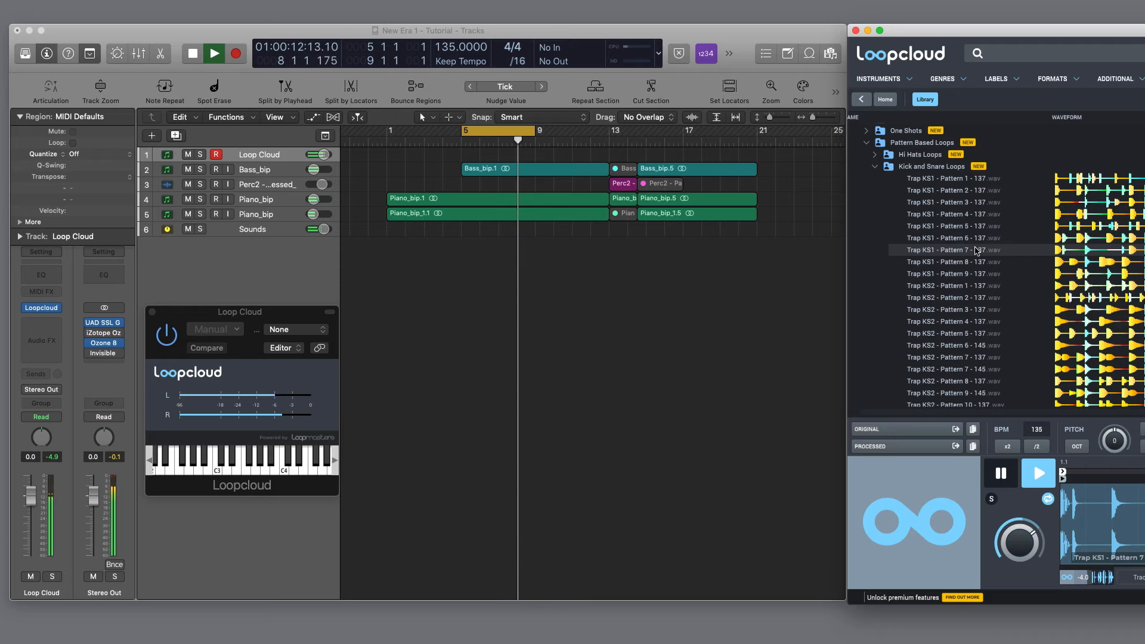
pyautogui.click(762, 278)
pyautogui.press('space')
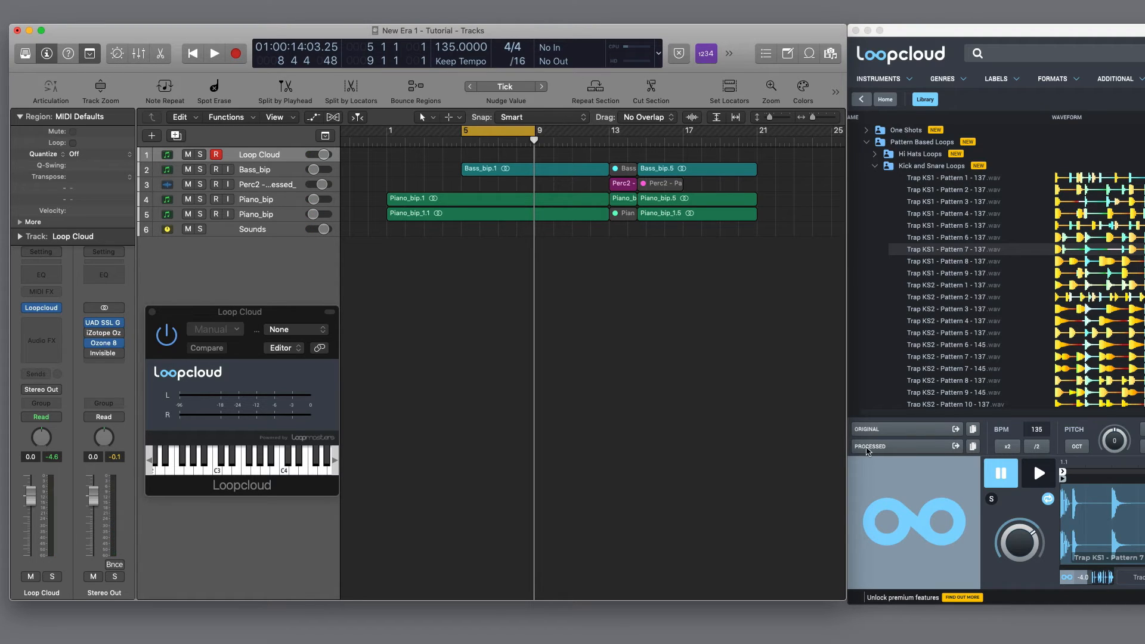
# Place the processed Trap KS1 - Pattern 7 - 137 loop on a new track at bar 5 and play the project to check it.
pyautogui.moveTo(884, 451); pyautogui.dragTo(468, 287)
pyautogui.click(485, 296)
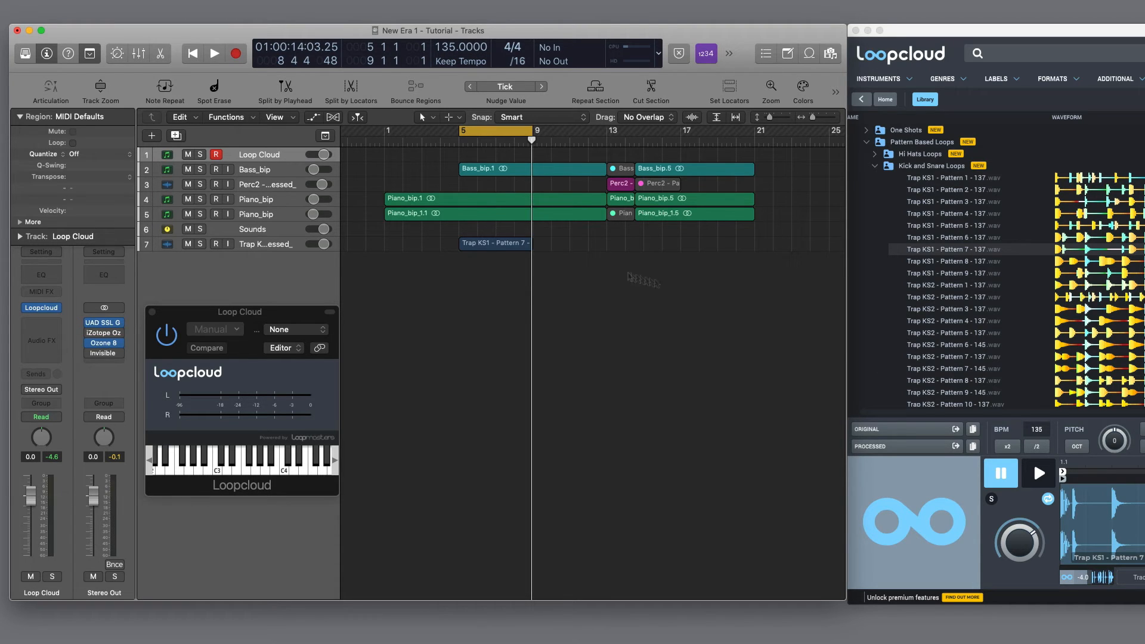
pyautogui.moveTo(1047, 344); pyautogui.dragTo(682, 307)
pyautogui.press('space')
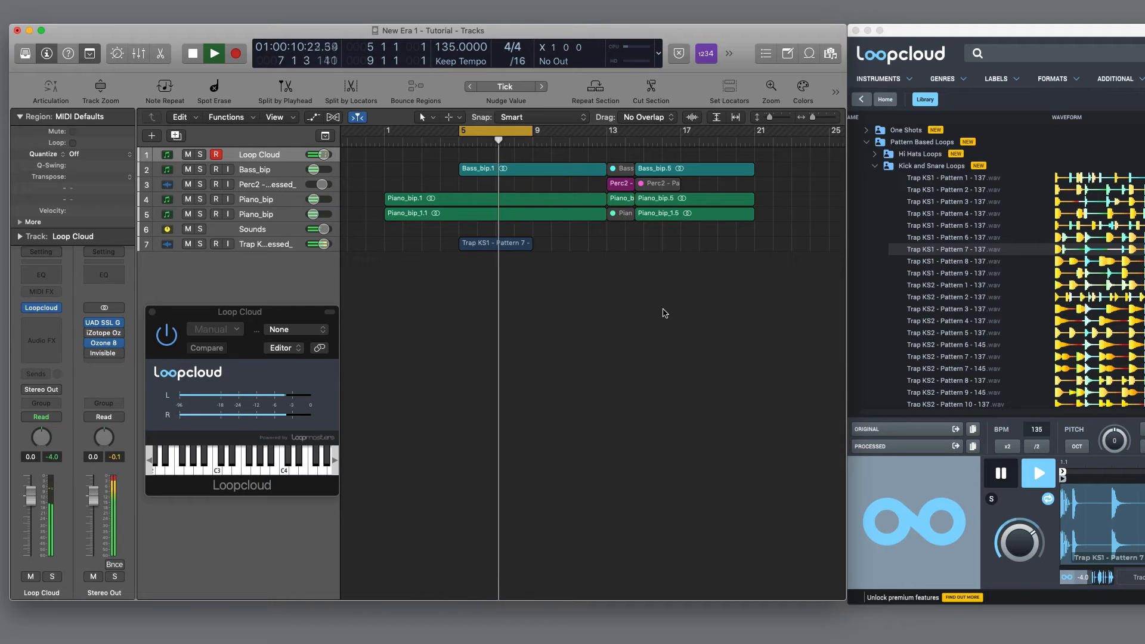
pyautogui.press('space')
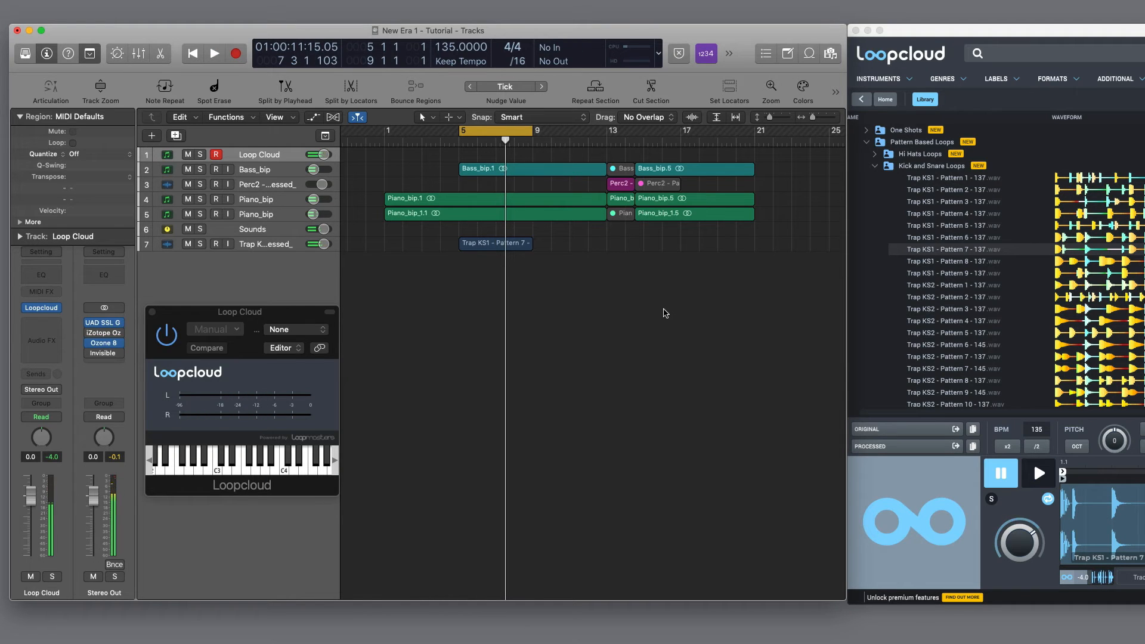
pyautogui.hscroll(1, 667, 313)
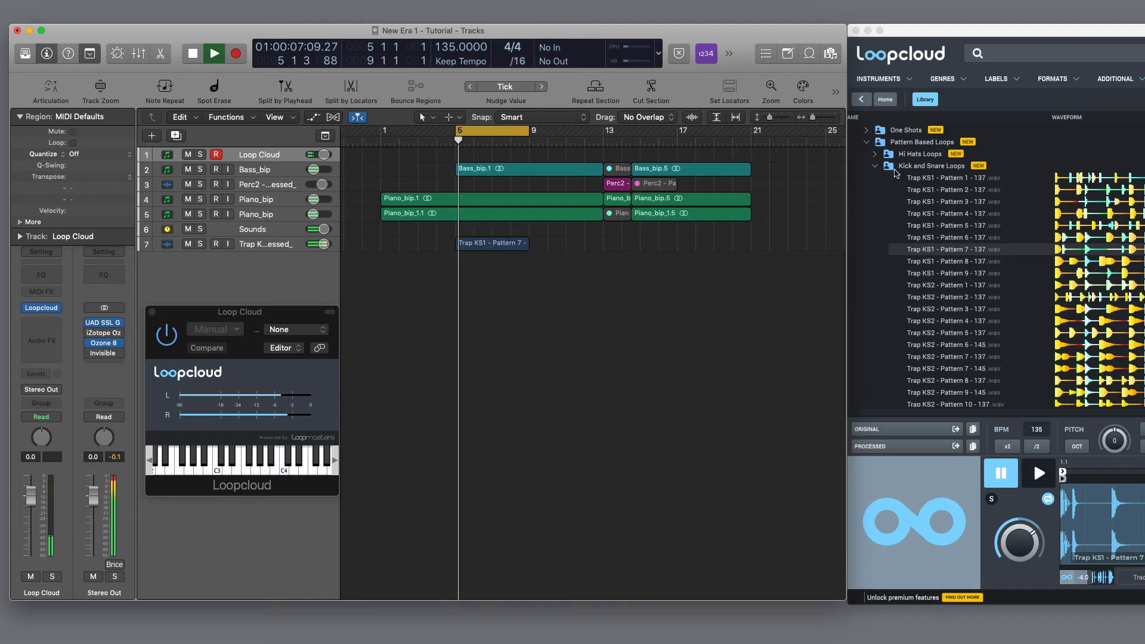
# Collapse the Kick and Snare Loops folder and expand the Snare Loops folder.
pyautogui.click(906, 204)
pyautogui.click(875, 167)
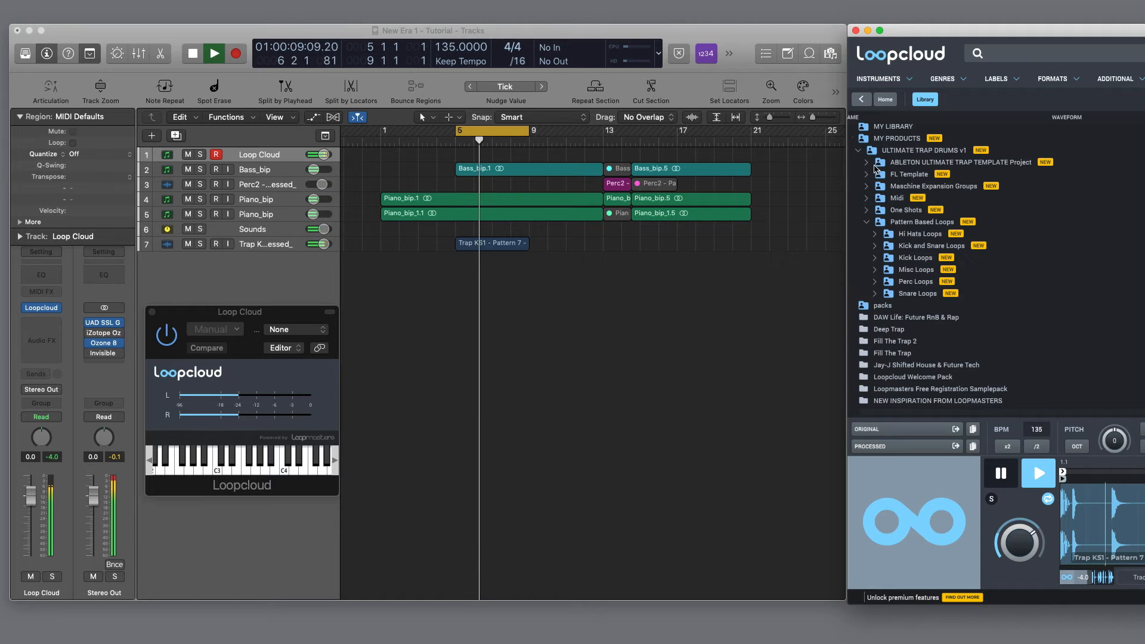
pyautogui.click(875, 294)
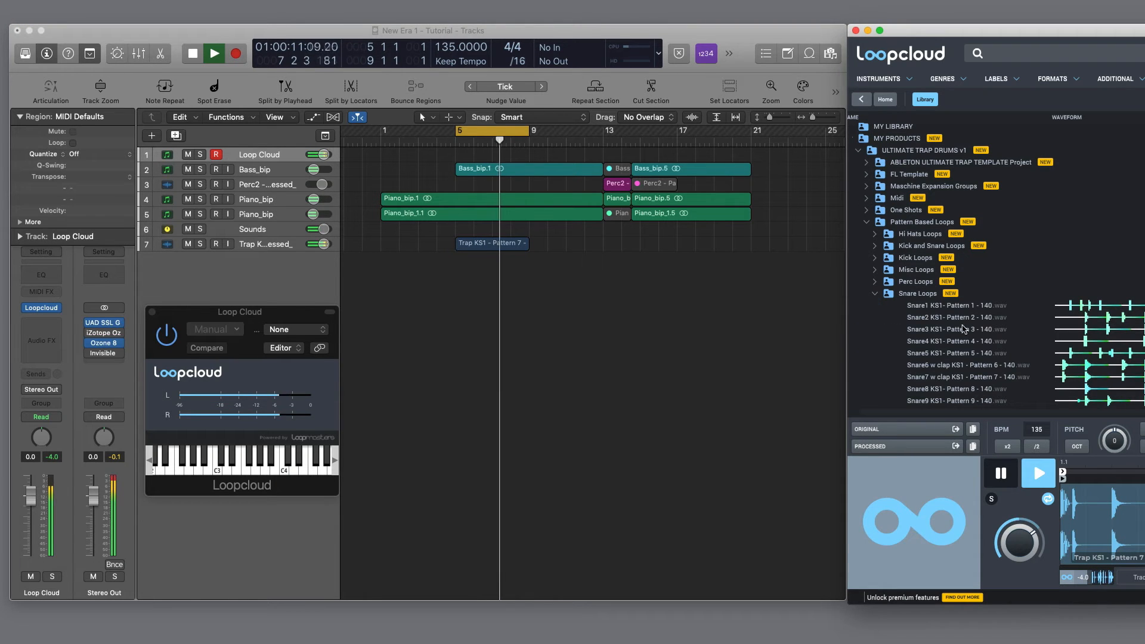
# Audition the Snare4, Snare7 w clap and Snare9 loops, and place the processed Snare9 KS1 - Pattern 9 loop on a new track at bar 5.
pyautogui.click(934, 344)
pyautogui.scroll(-3, 948, 340)
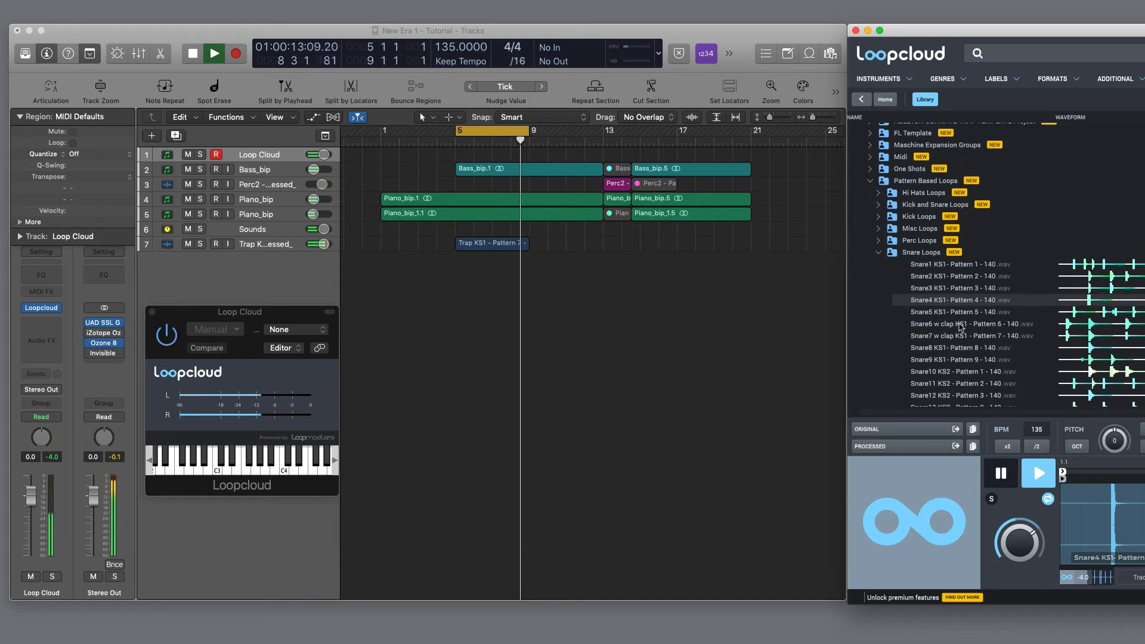
pyautogui.click(961, 337)
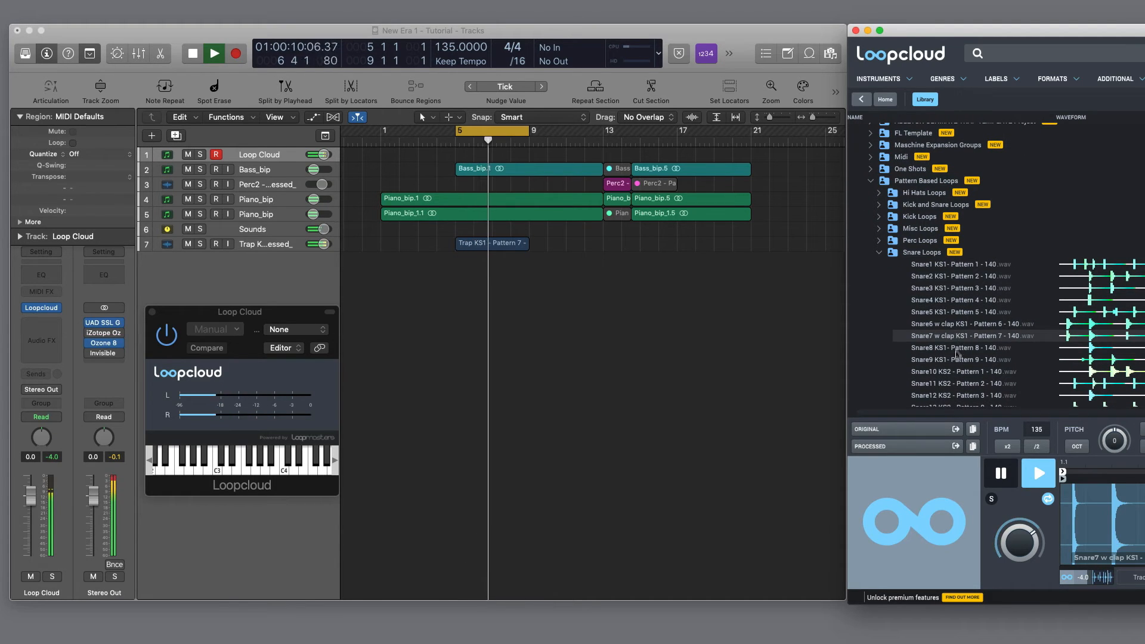
pyautogui.click(957, 359)
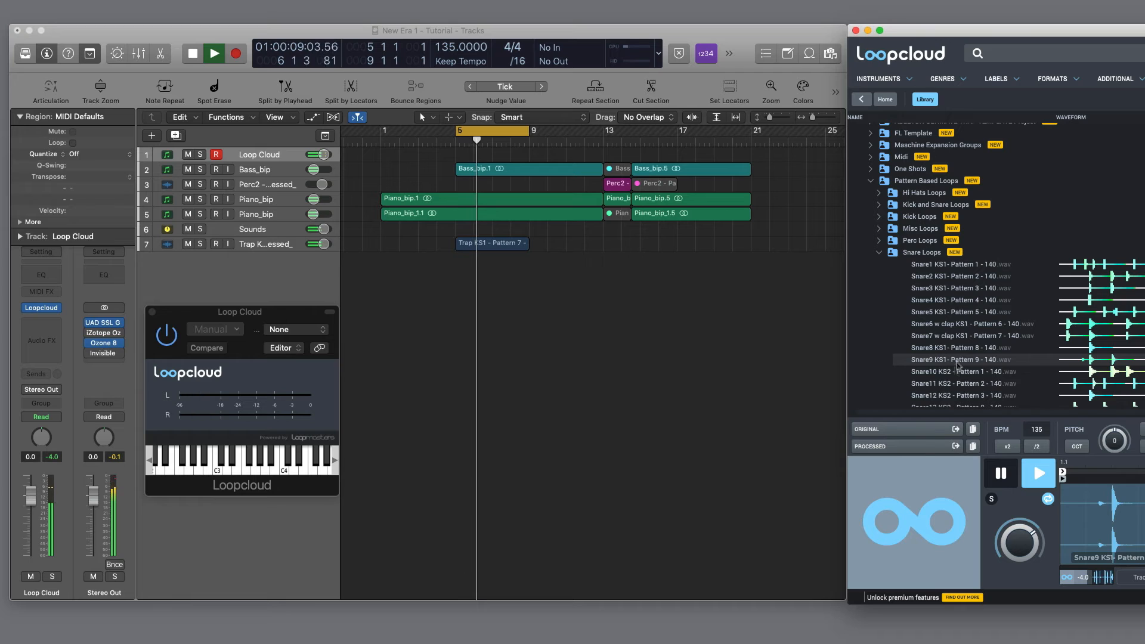
pyautogui.moveTo(914, 451); pyautogui.dragTo(459, 261)
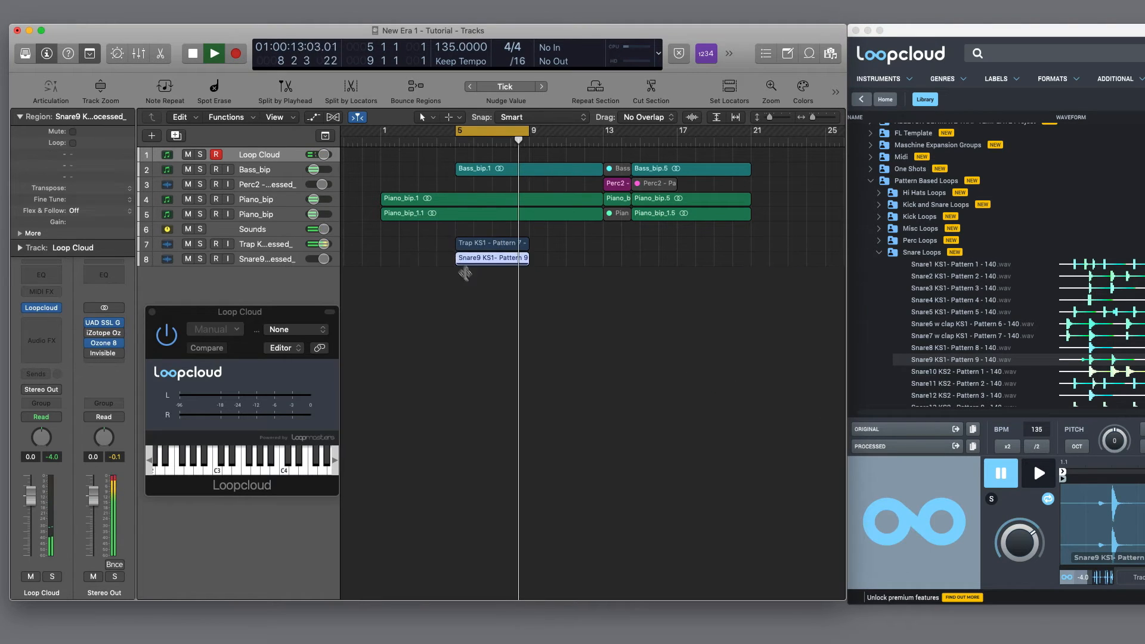
# Expand the Hi Hats Loops folder and audition Trap HH1 Patterns 4, 5 and 6 with the project playing.
pyautogui.click(883, 255)
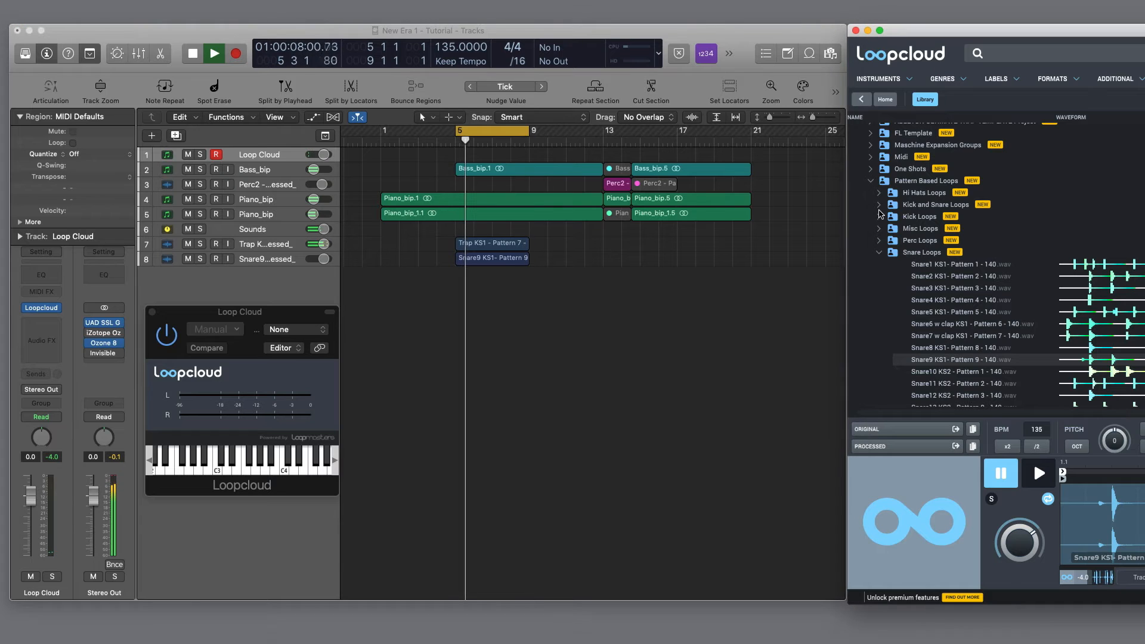
pyautogui.click(882, 195)
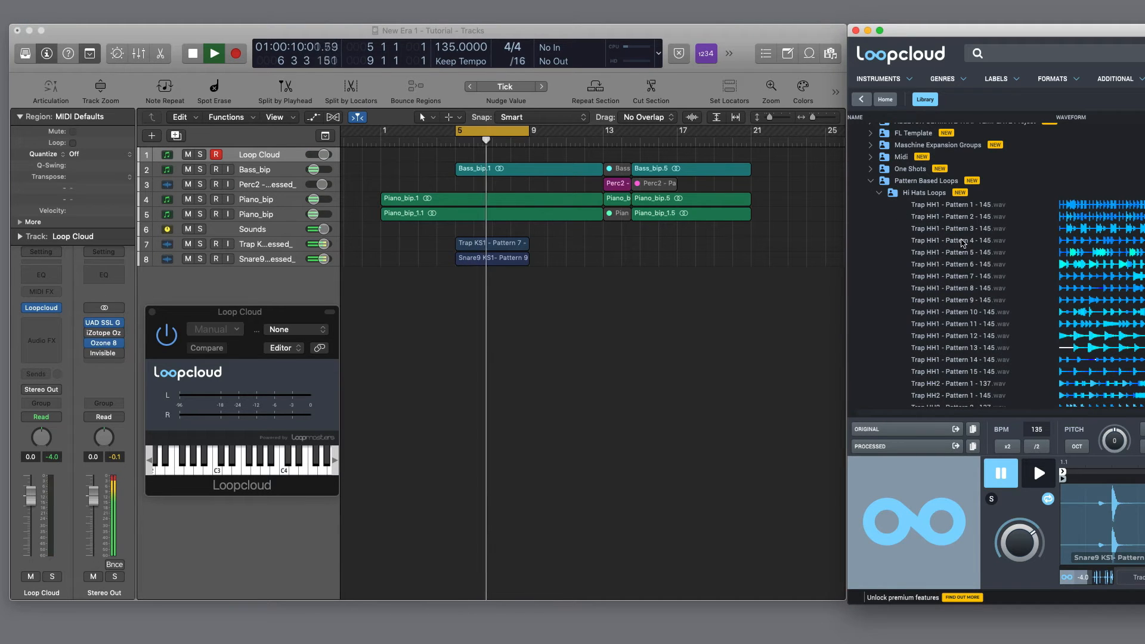
pyautogui.click(964, 241)
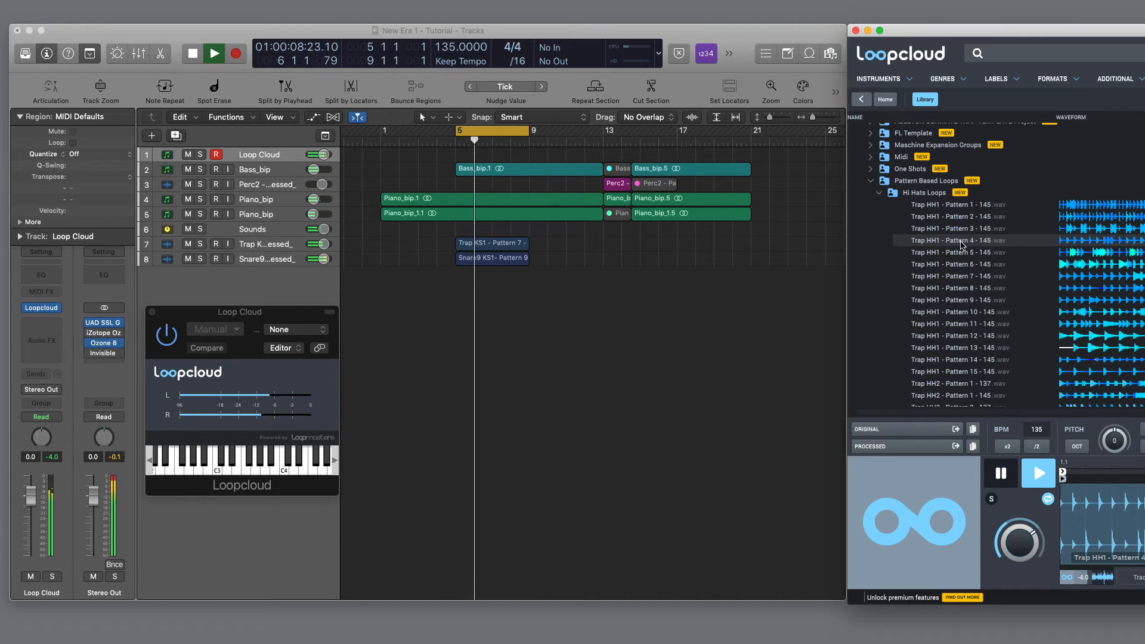
pyautogui.click(956, 256)
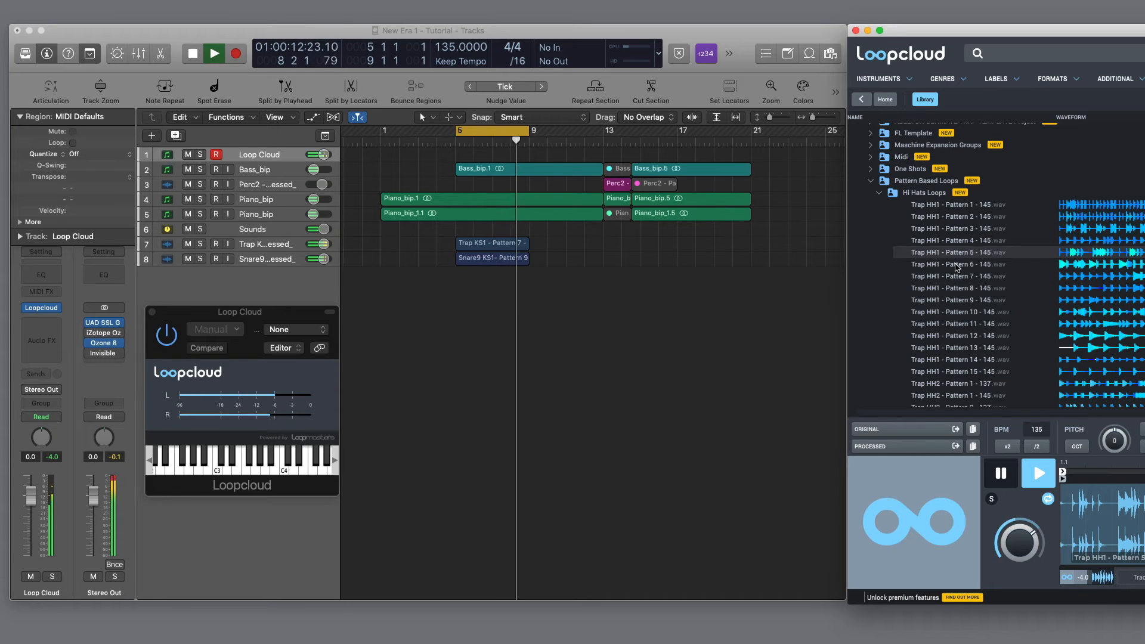
pyautogui.click(957, 267)
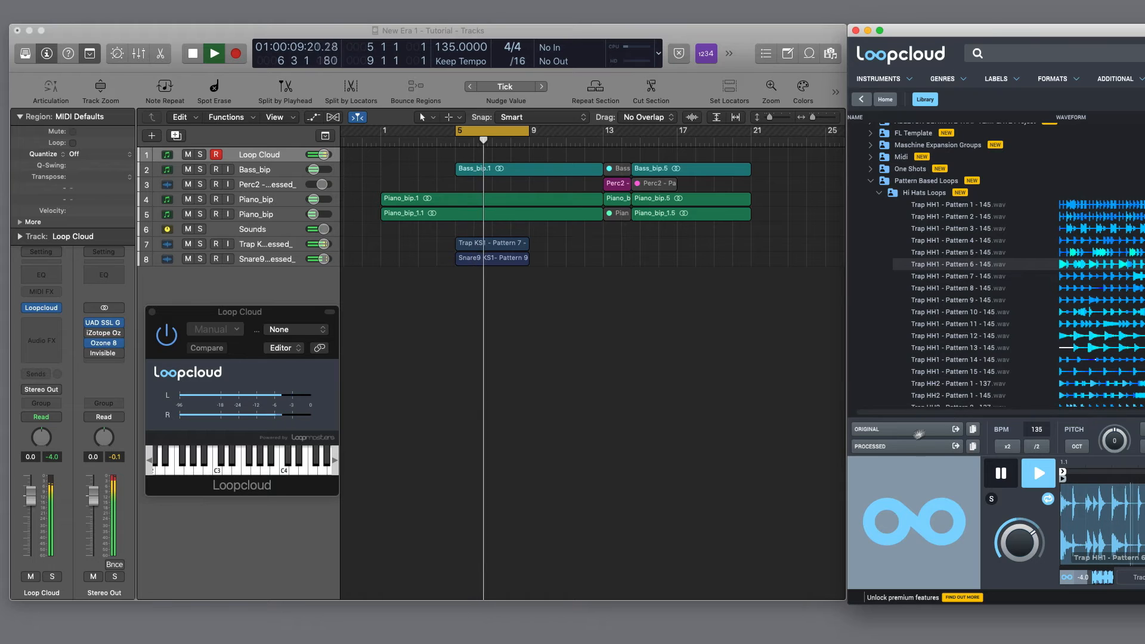
# Place the processed Trap HH1 - Pattern 6 - 145 loop on a new track at bar 5, and select the three added loops.
pyautogui.moveTo(919, 434); pyautogui.dragTo(459, 284)
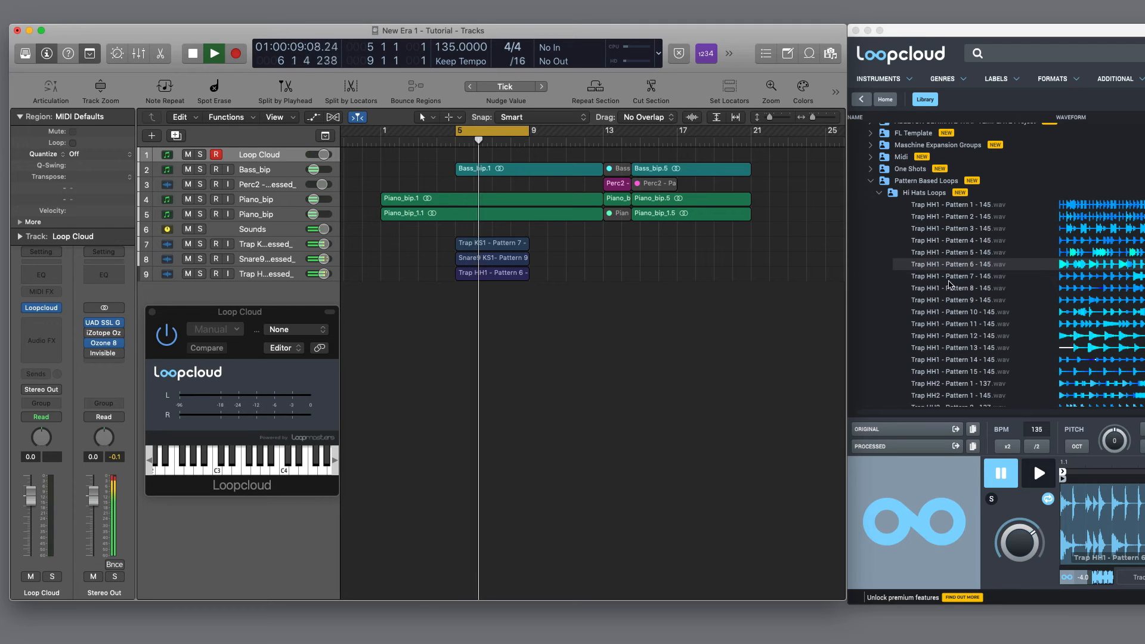
pyautogui.press('space')
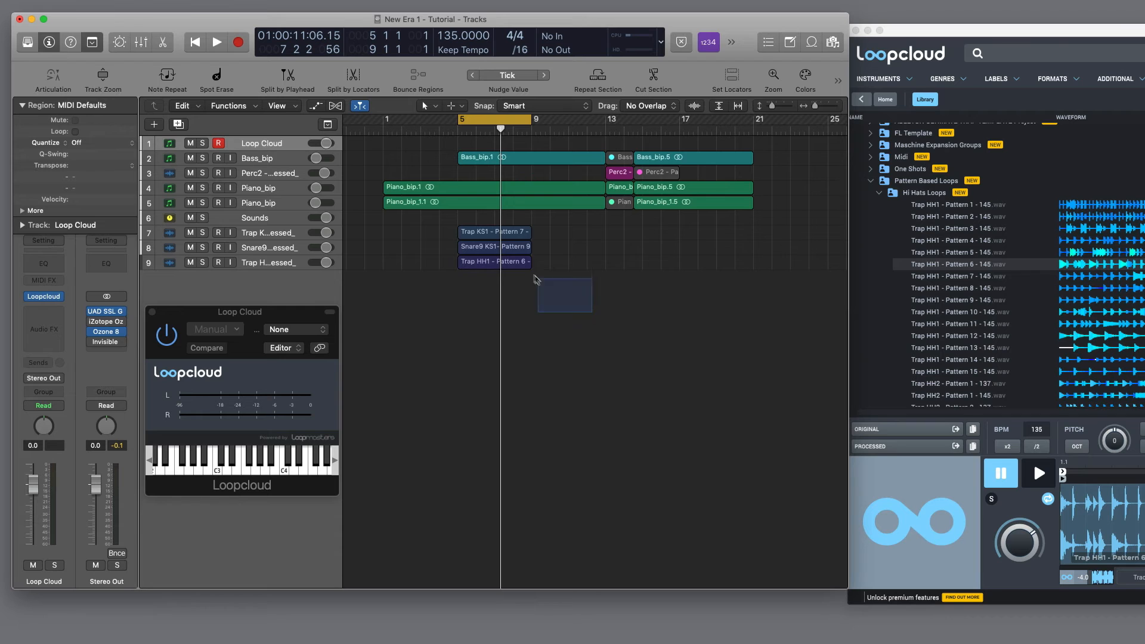
pyautogui.moveTo(535, 279); pyautogui.dragTo(427, 210)
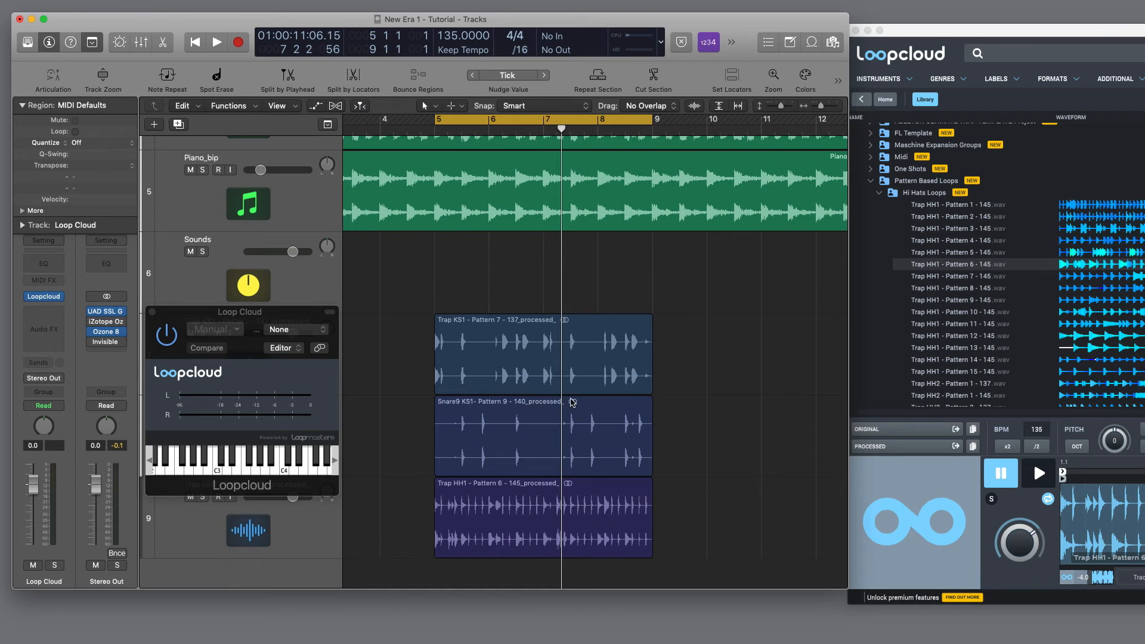
# Play the project to hear the three added drum loops together.
pyautogui.press('space')
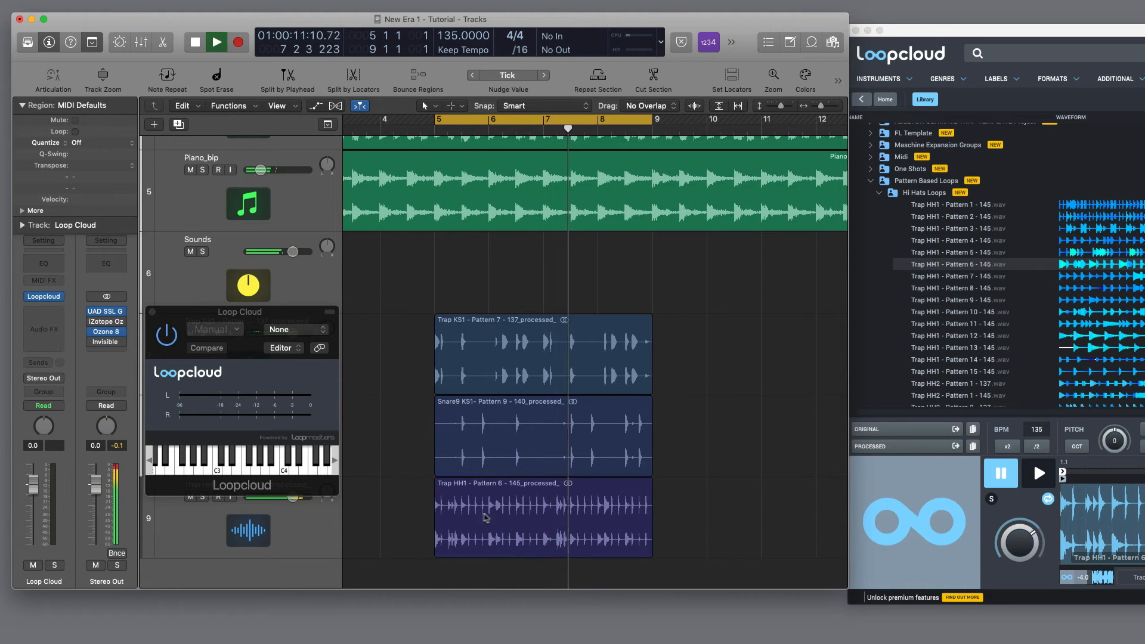
pyautogui.scroll(1, 473, 513)
pyautogui.scroll(-1, 544, 507)
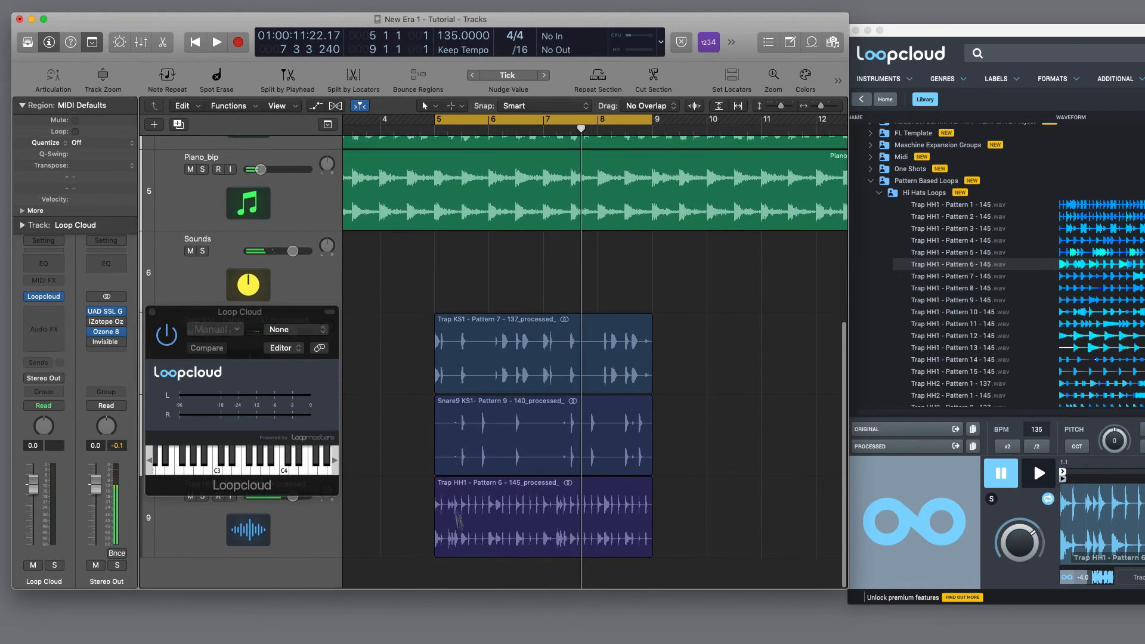
pyautogui.scroll(-1, 446, 365)
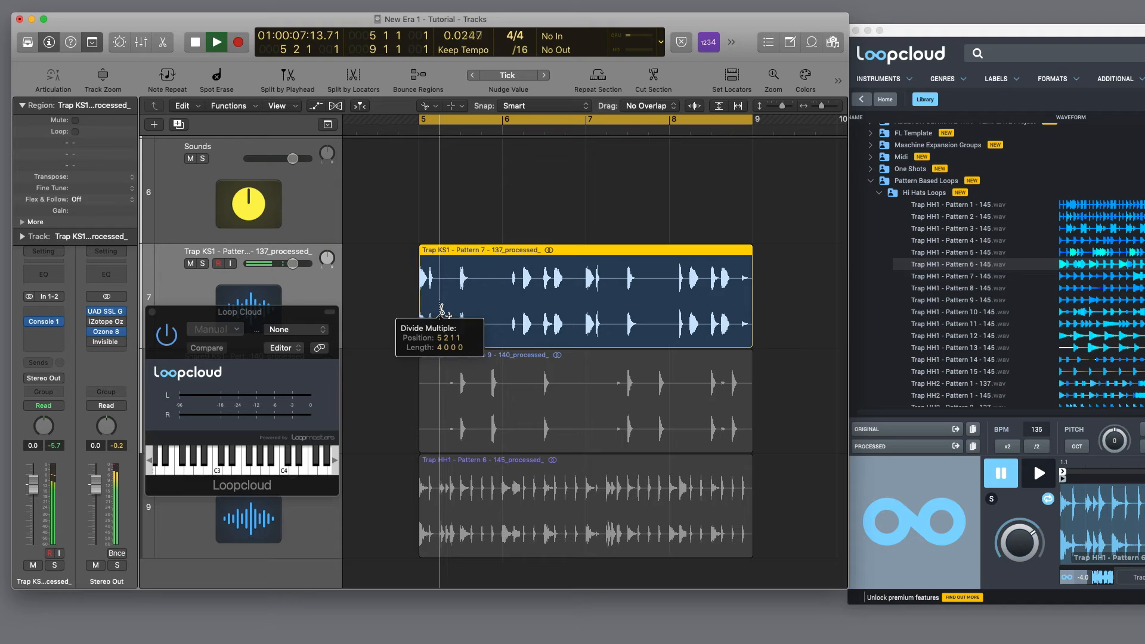
# Divide the Trap KS1 - Pattern 7 region into equal one-beat slices with the Scissors Tool, return to the Pointer Tool and deselect the slices.
pyautogui.keyDown('alt'); pyautogui.click(442, 310); pyautogui.keyUp('alt')
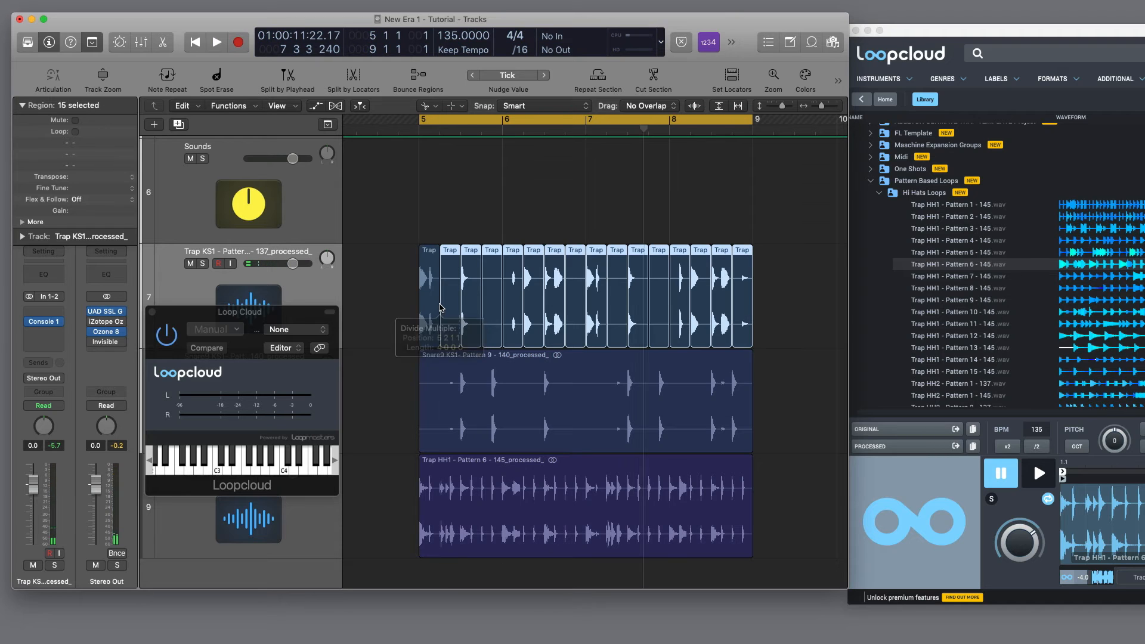
pyautogui.press('t')
pyautogui.click(500, 216)
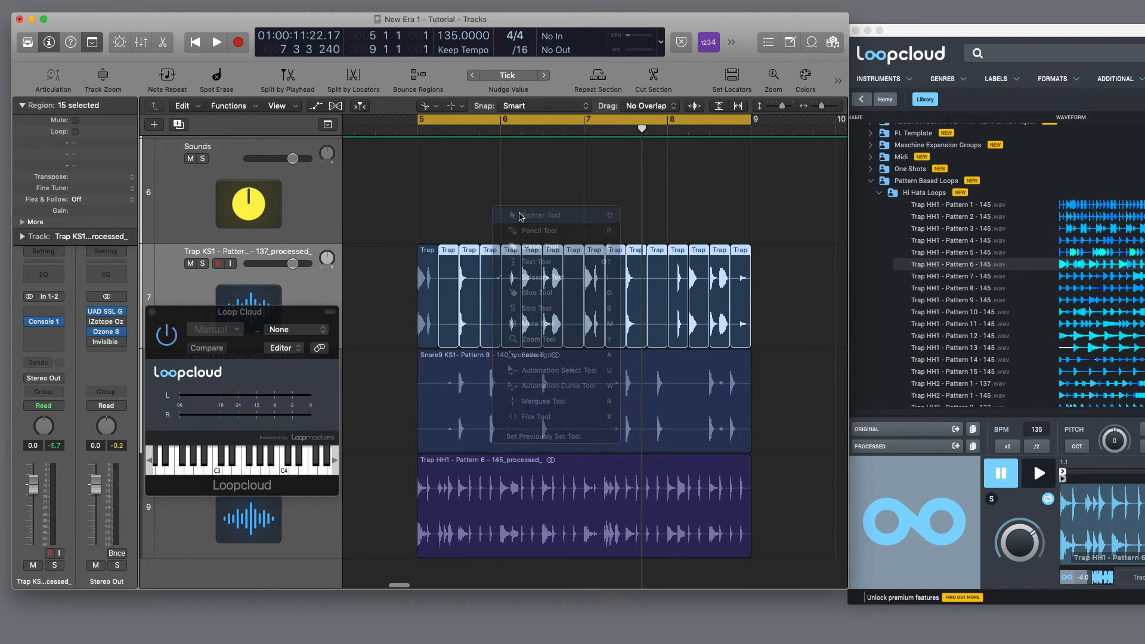
pyautogui.click(526, 237)
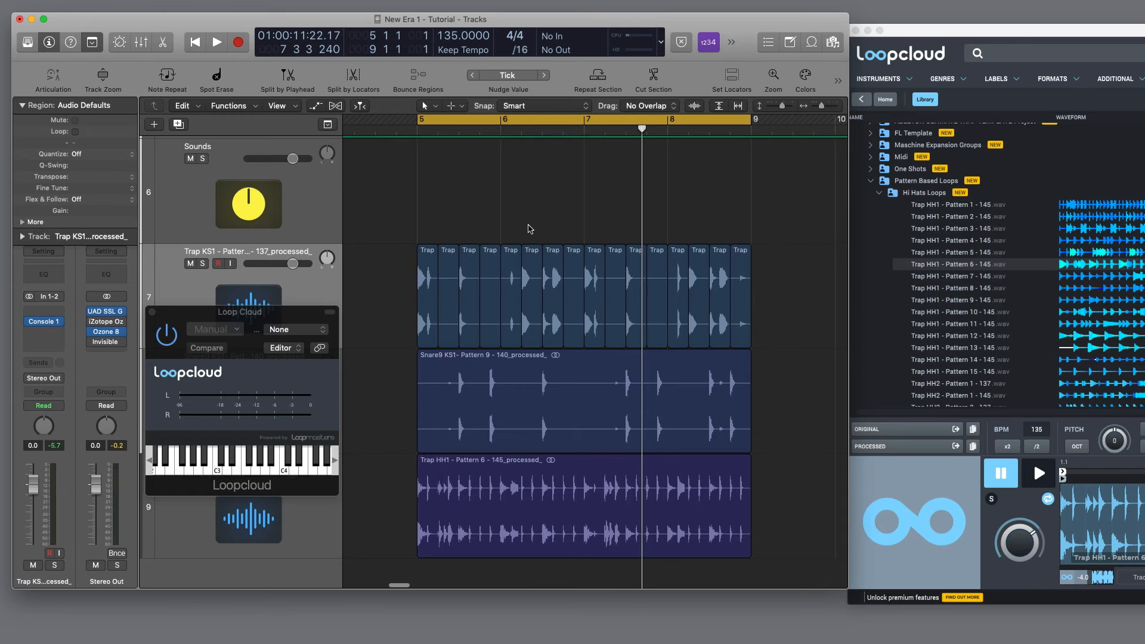
# Play the project with the sliced kick loop, restarting playback from bar 6.
pyautogui.press('space')
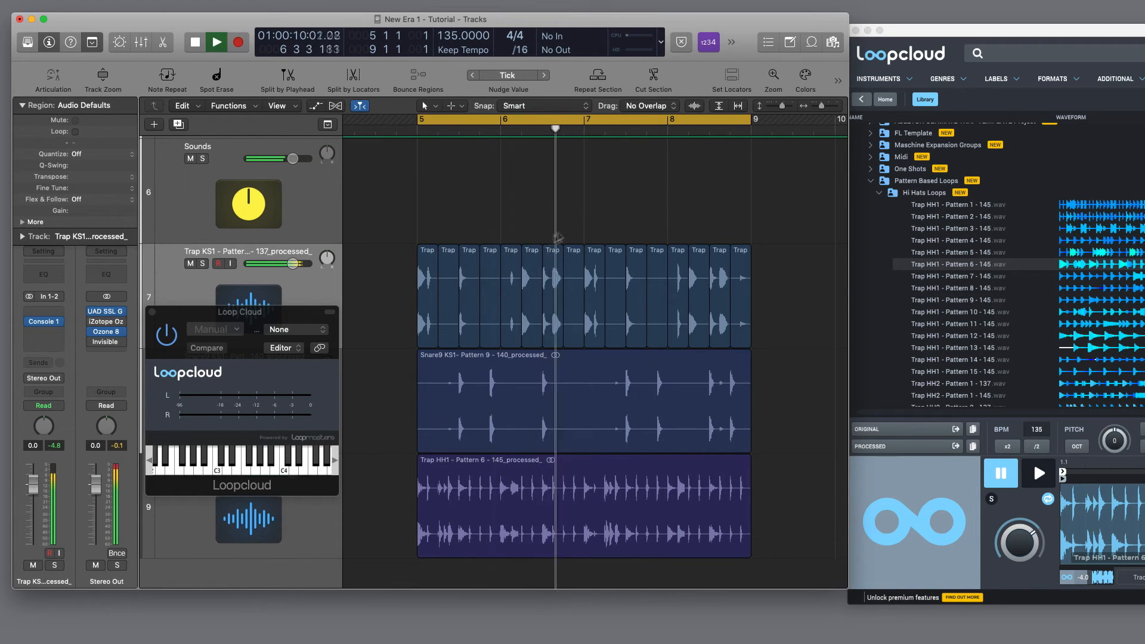
pyautogui.press('space')
pyautogui.click(500, 132)
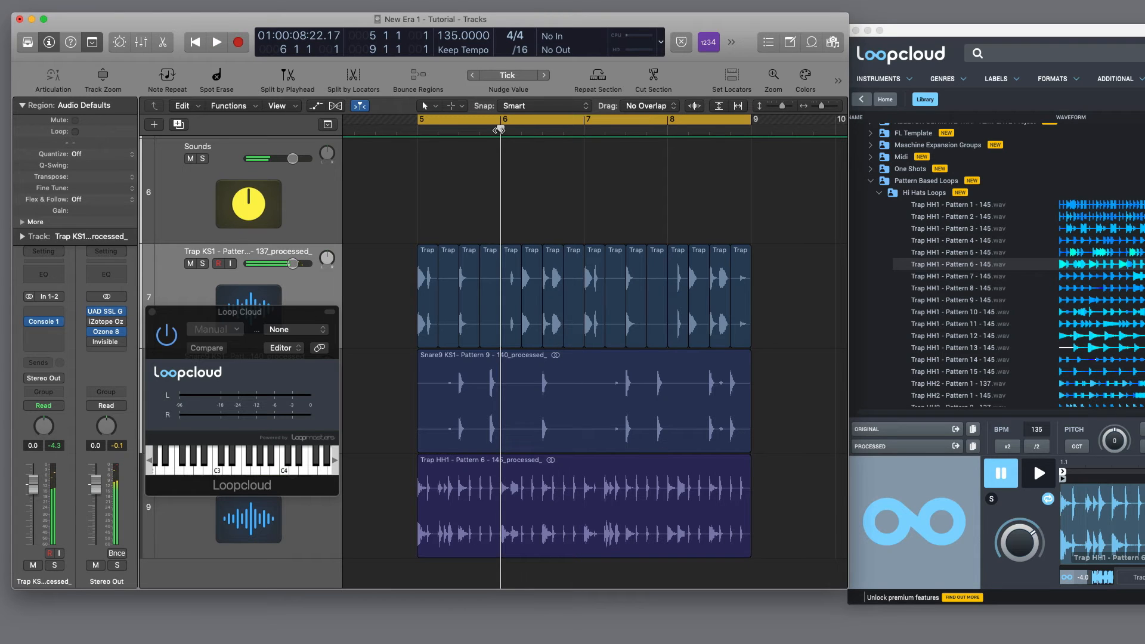
pyautogui.press('space')
pyautogui.press('space')
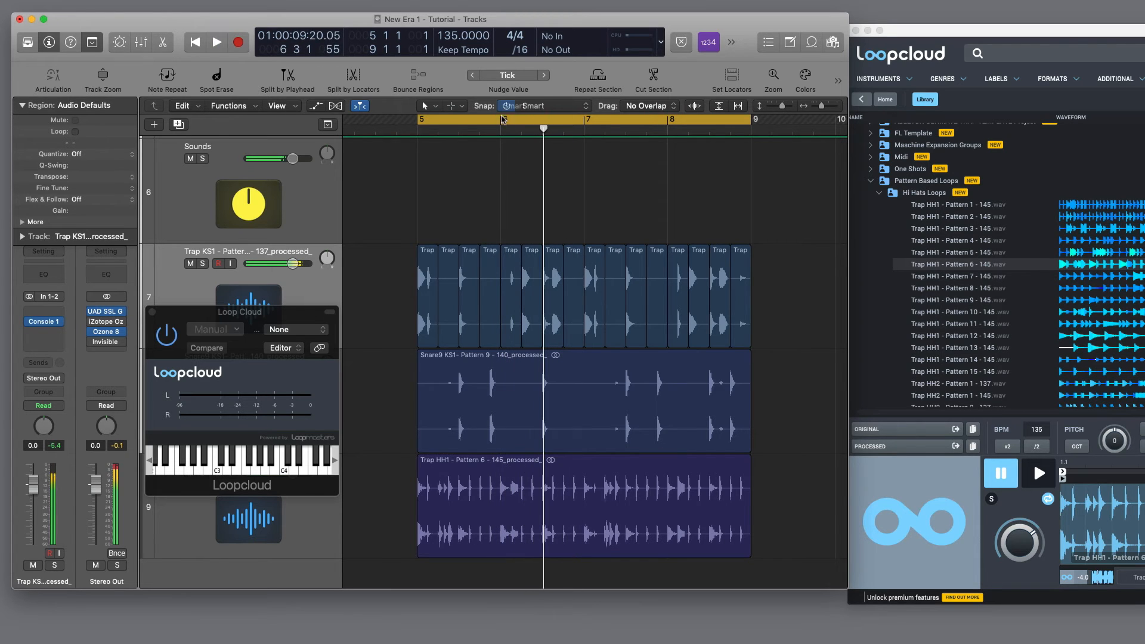
# Set the cycle range to bars 6 to 7 and play the Trap HH1 - Pattern 6 region in solo.
pyautogui.click(502, 119)
pyautogui.moveTo(502, 119); pyautogui.dragTo(579, 121)
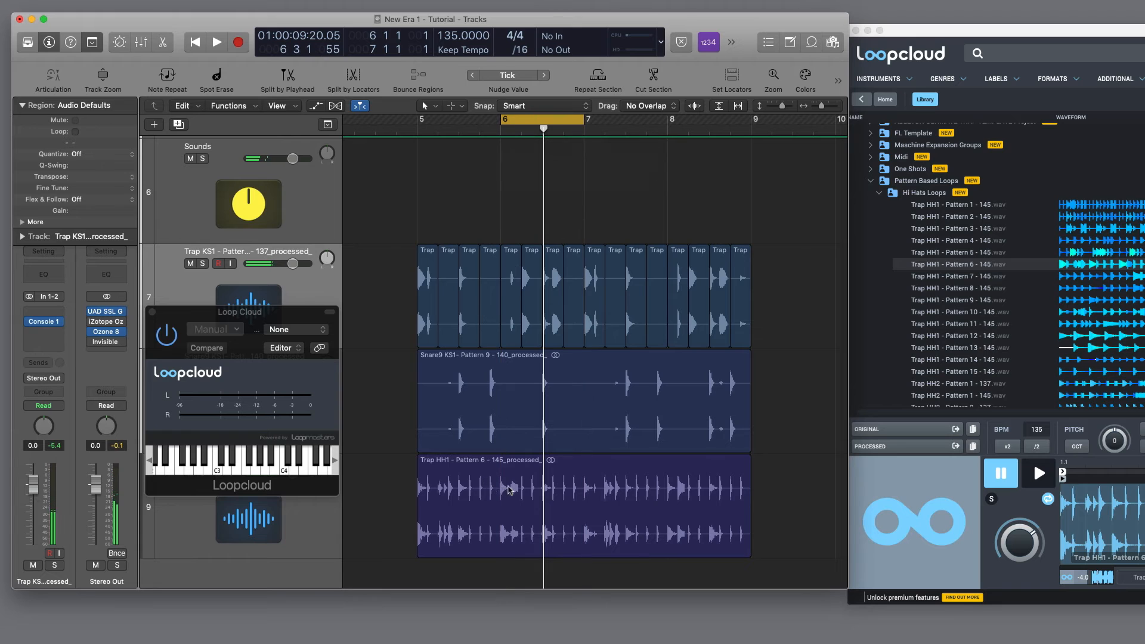
pyautogui.click(510, 489)
pyautogui.hotkey('ctrl', 's')
pyautogui.press('space')
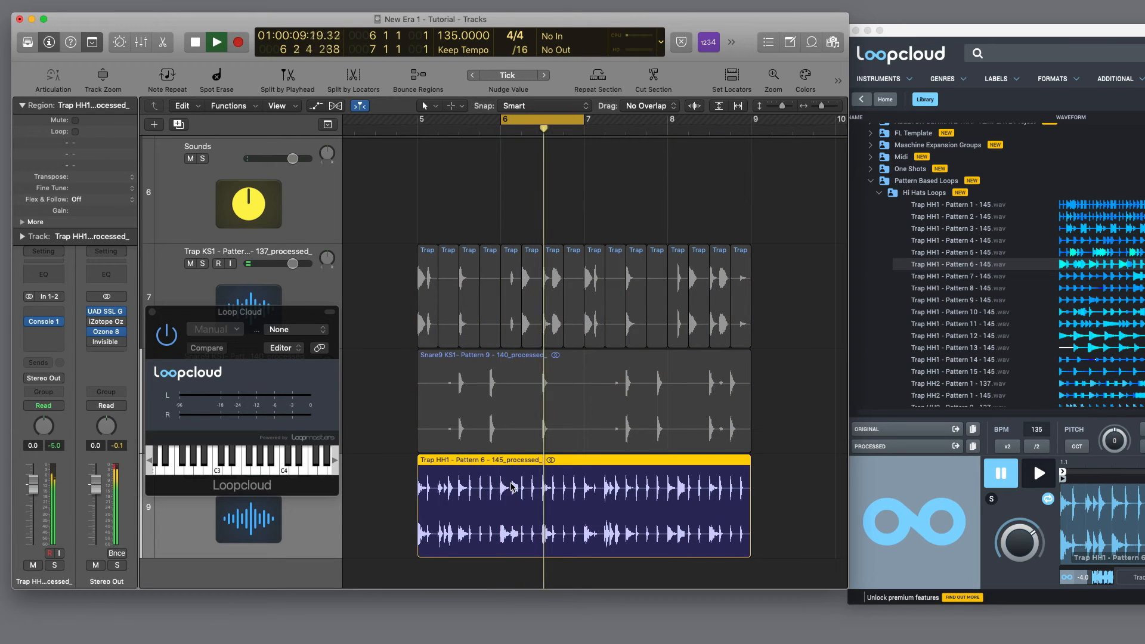
pyautogui.press('space')
# Divide the Trap HH1 - Pattern 6 region into equal one-beat slices with the Scissors Tool and play the result.
pyautogui.press('t')
pyautogui.click(455, 549)
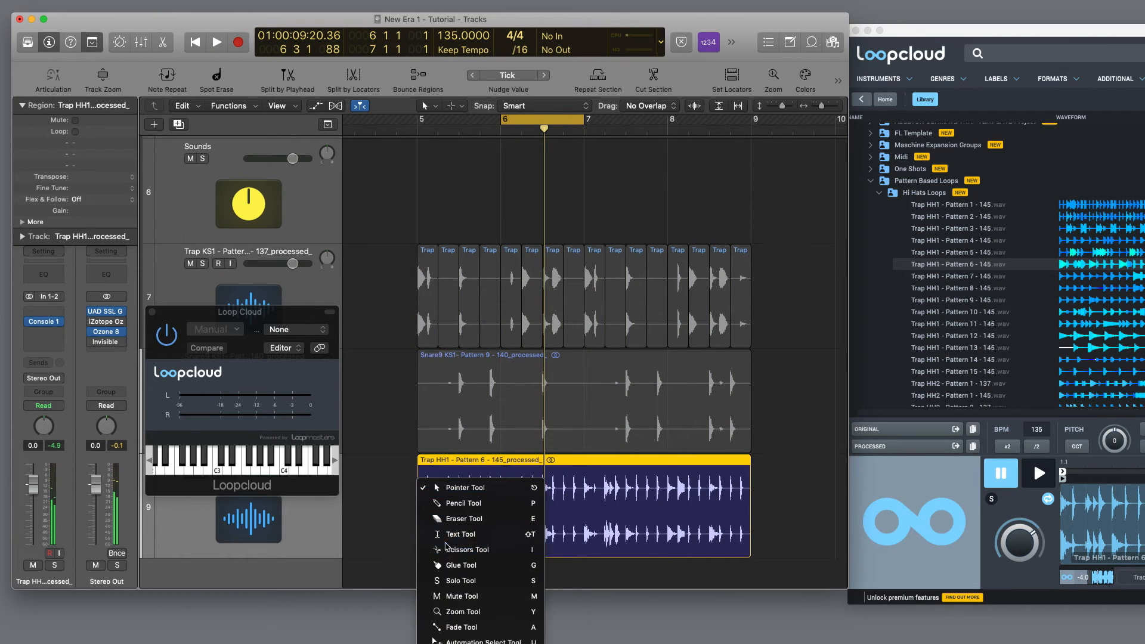
pyautogui.moveTo(456, 505); pyautogui.dragTo(438, 510)
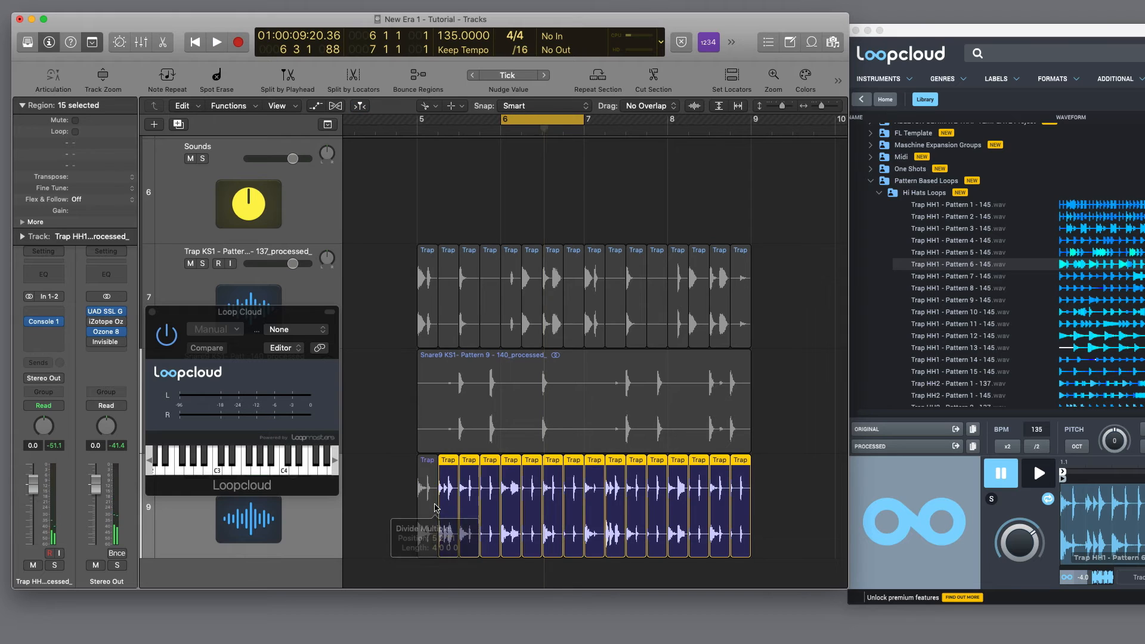
pyautogui.press('t')
pyautogui.press('t')
pyautogui.press('space')
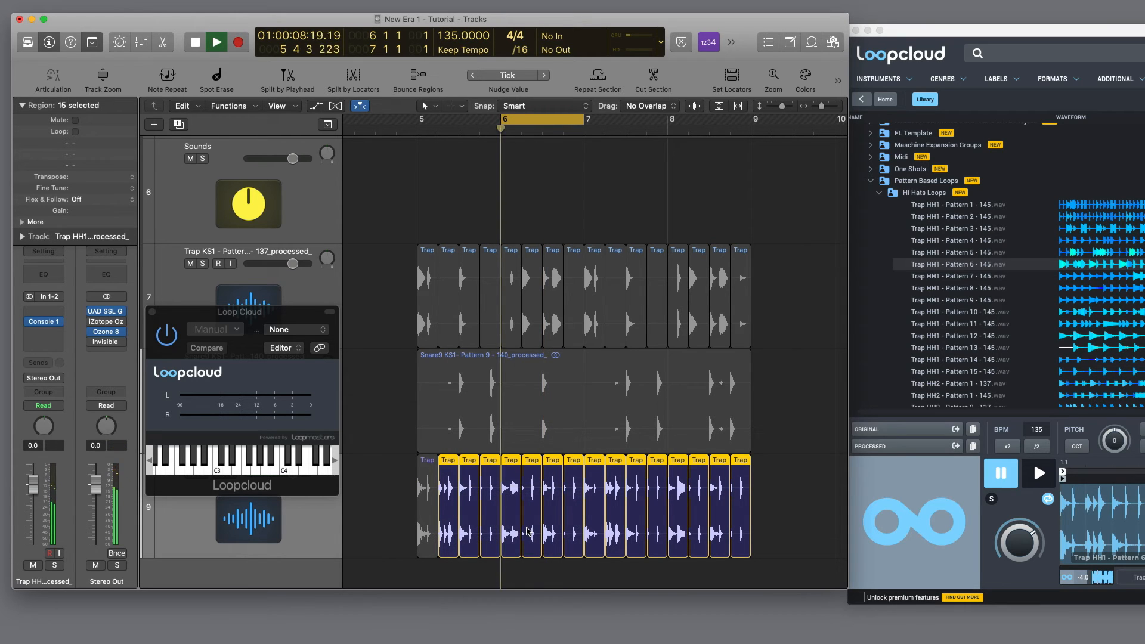
# Replace the first hi-hat slice at bar 5 with a copy of the slice at bar 6.
pyautogui.click(511, 572)
pyautogui.press('space')
pyautogui.click(513, 526)
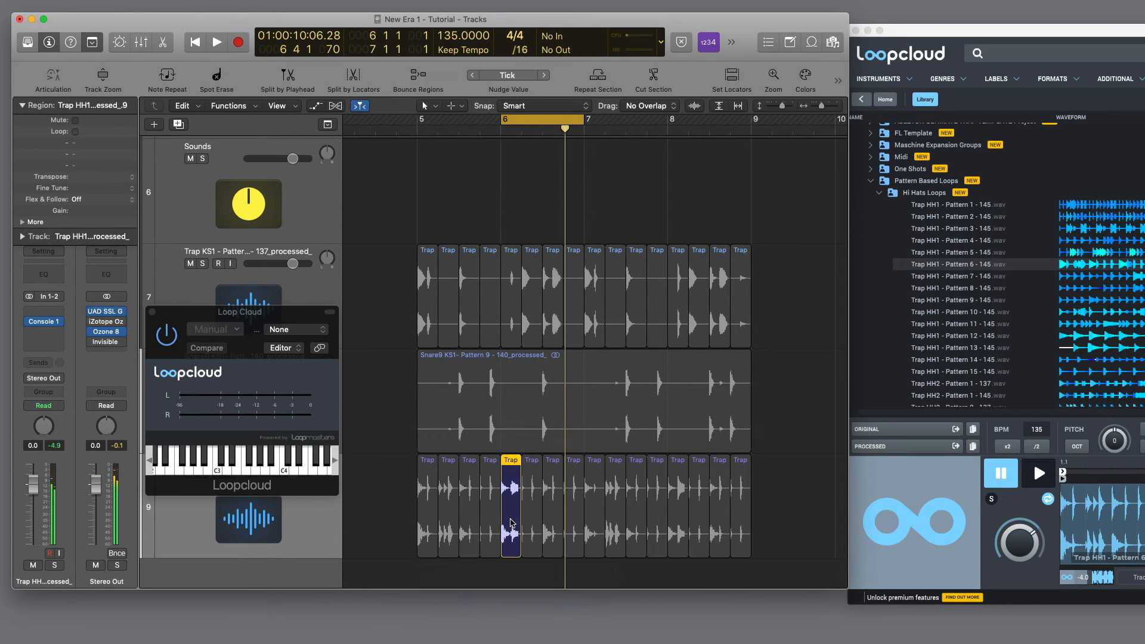
pyautogui.moveTo(511, 523); pyautogui.dragTo(429, 525)
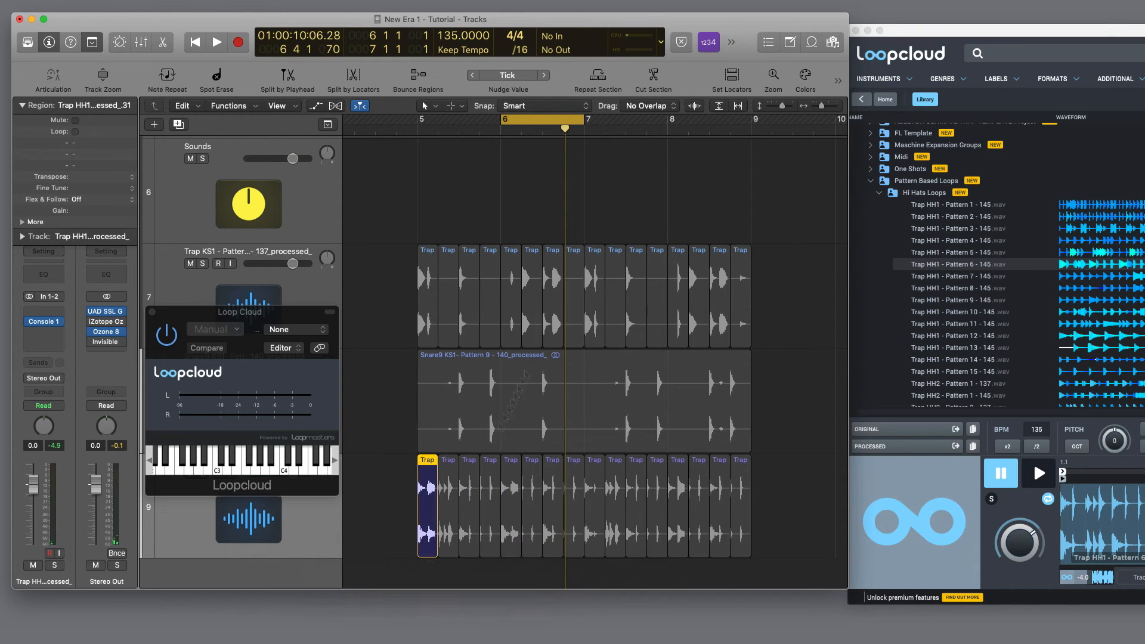
# Set the cycle range to bars 5 to 9 and play the edited drum loops.
pyautogui.press('space')
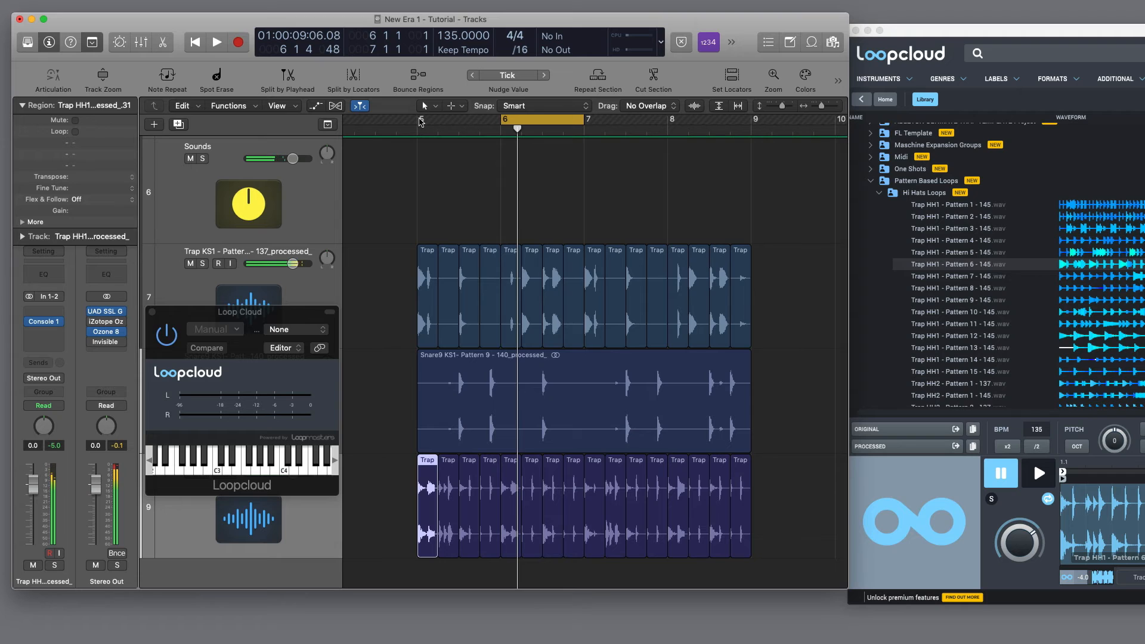
pyautogui.moveTo(421, 122); pyautogui.dragTo(752, 122)
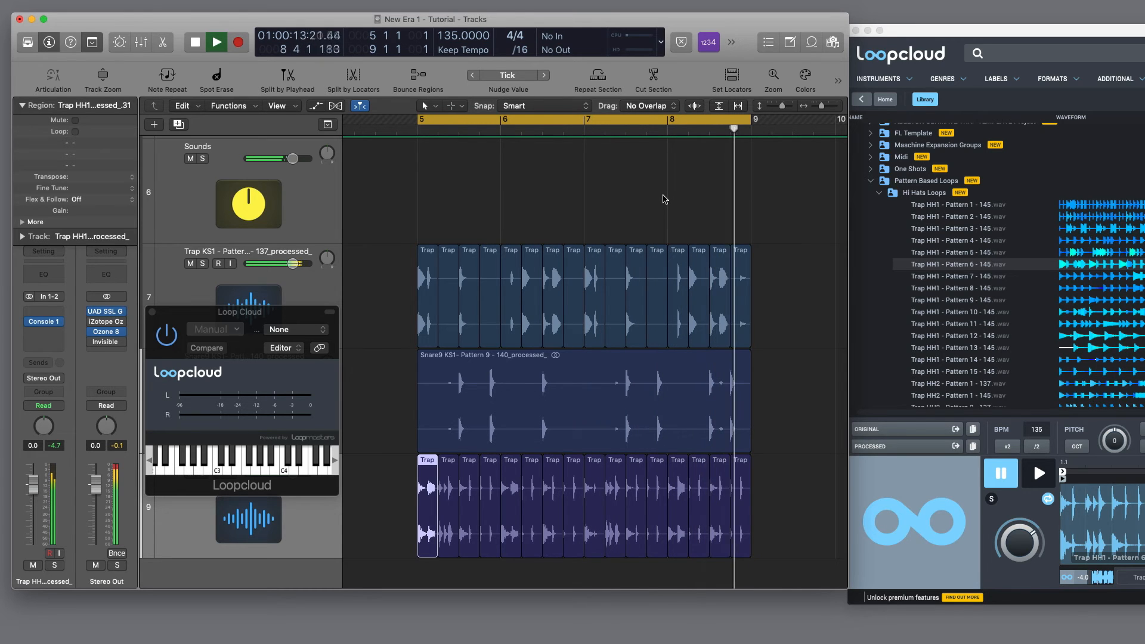
pyautogui.press('space')
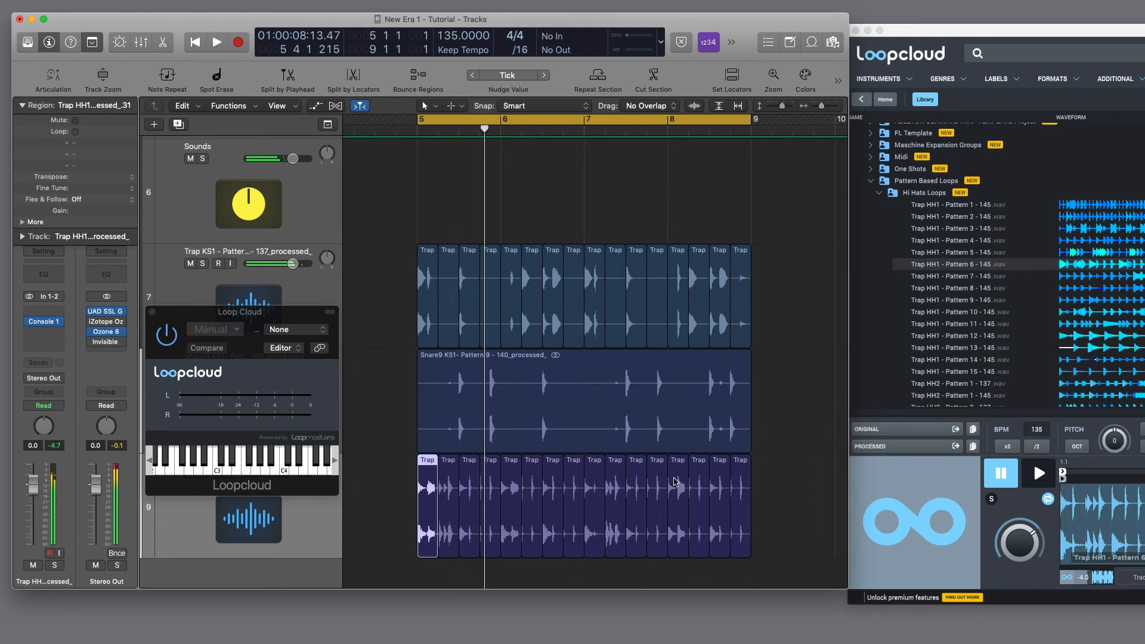
# Delete the hi-hat slice at bar 8, fill the gap with a copy of the preceding slice, and play the project.
pyautogui.click(676, 478)
pyautogui.press('Delete')
pyautogui.moveTo(652, 481); pyautogui.dragTo(673, 481)
pyautogui.click(661, 219)
pyautogui.press('space')
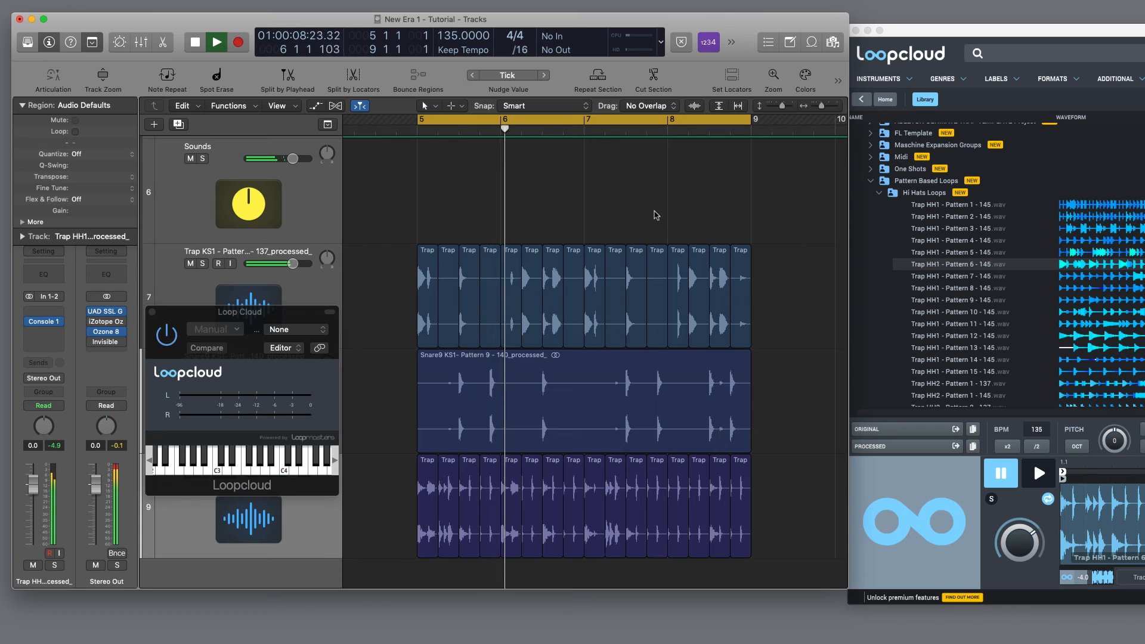
# Delete all the Trap HH1 - Pattern 6 slices from the hi-hat track.
pyautogui.press('super+Up')
pyautogui.press('super+Up')
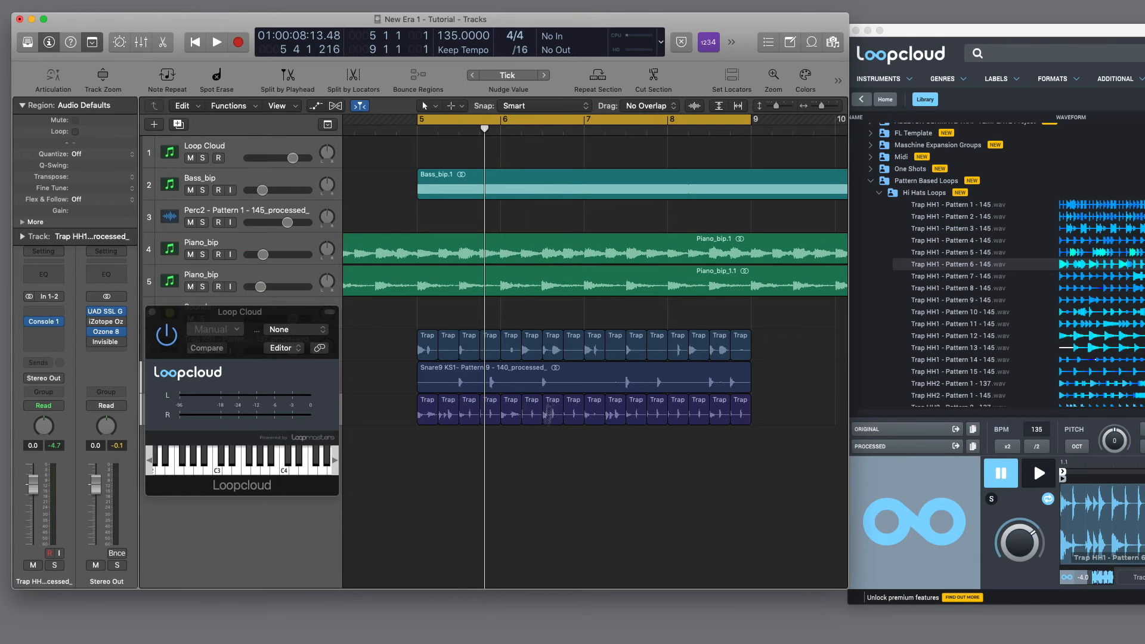
pyautogui.moveTo(757, 437); pyautogui.dragTo(421, 414)
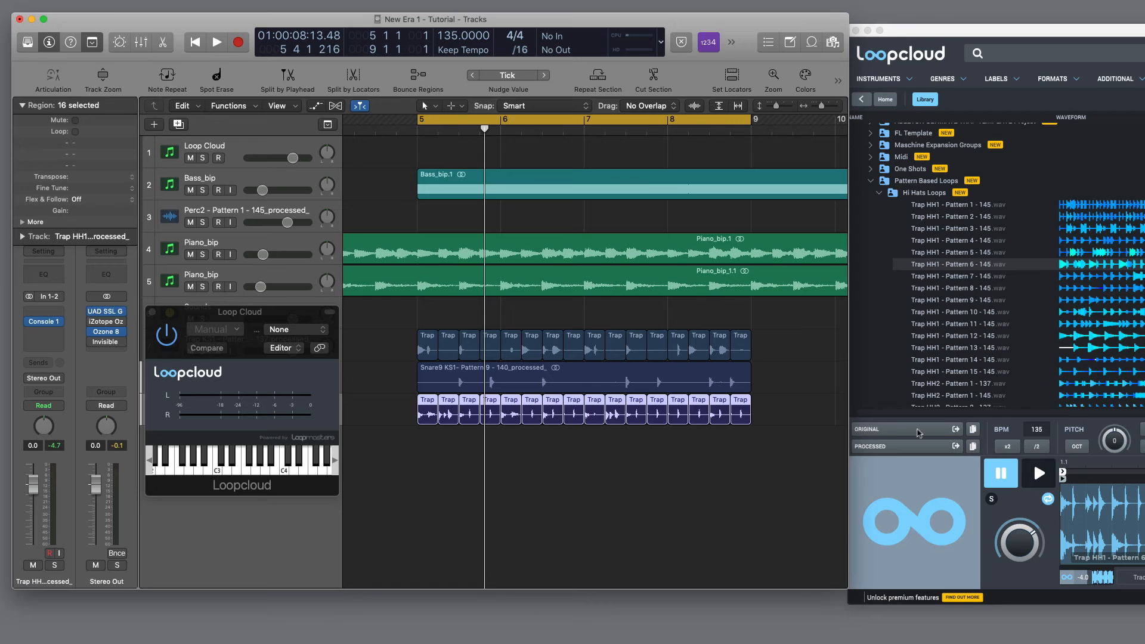
pyautogui.moveTo(1054, 35); pyautogui.dragTo(1058, 25)
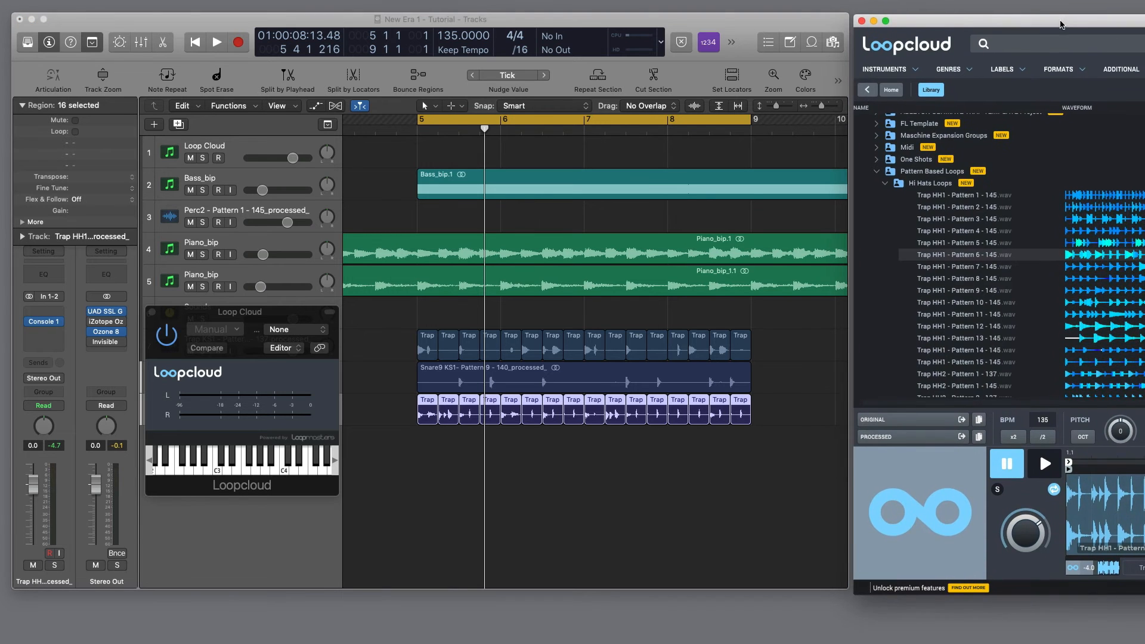
pyautogui.click(556, 480)
pyautogui.moveTo(782, 434); pyautogui.dragTo(439, 426)
pyautogui.press('Delete')
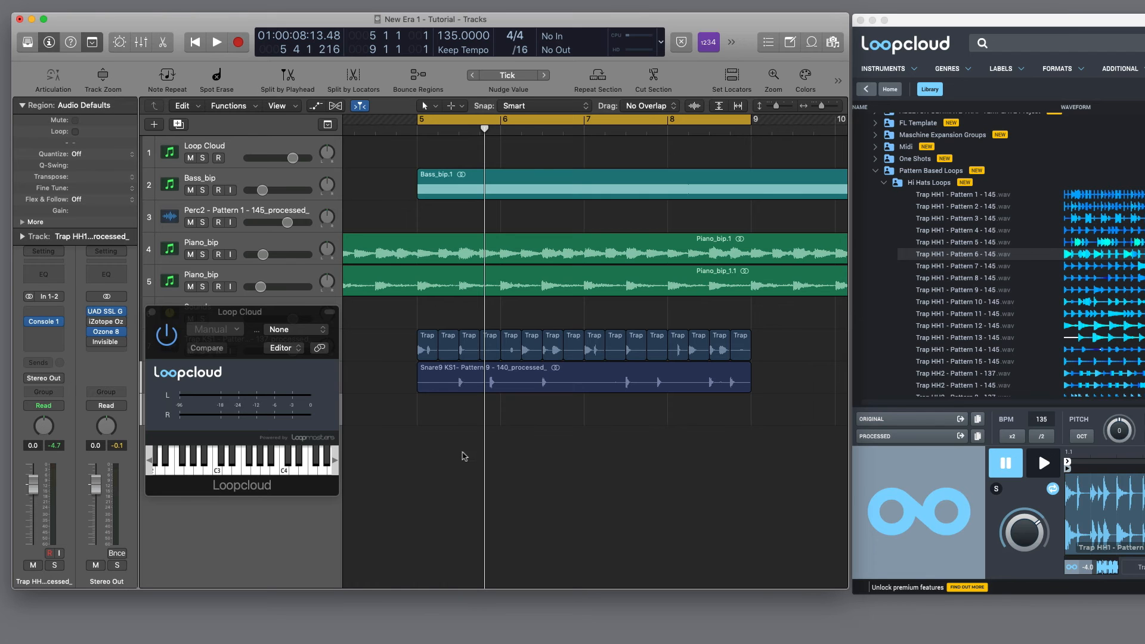
# Switch to Loopcloud and audition Trap HH1 - Pattern 9 - 145 in time with the project.
pyautogui.press('space')
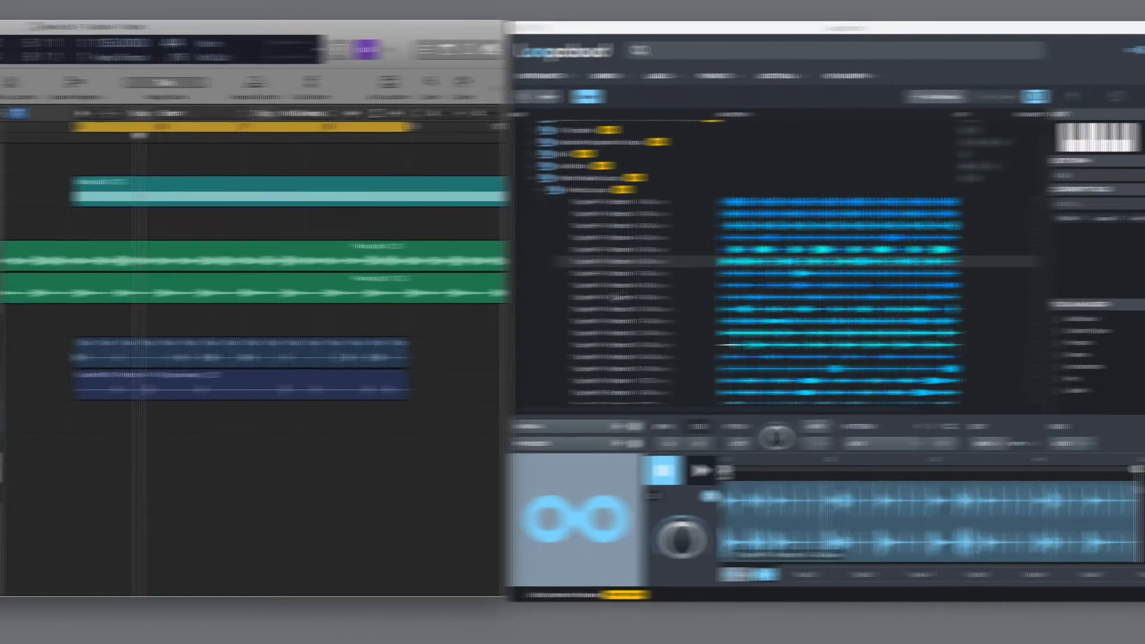
pyautogui.click(959, 294)
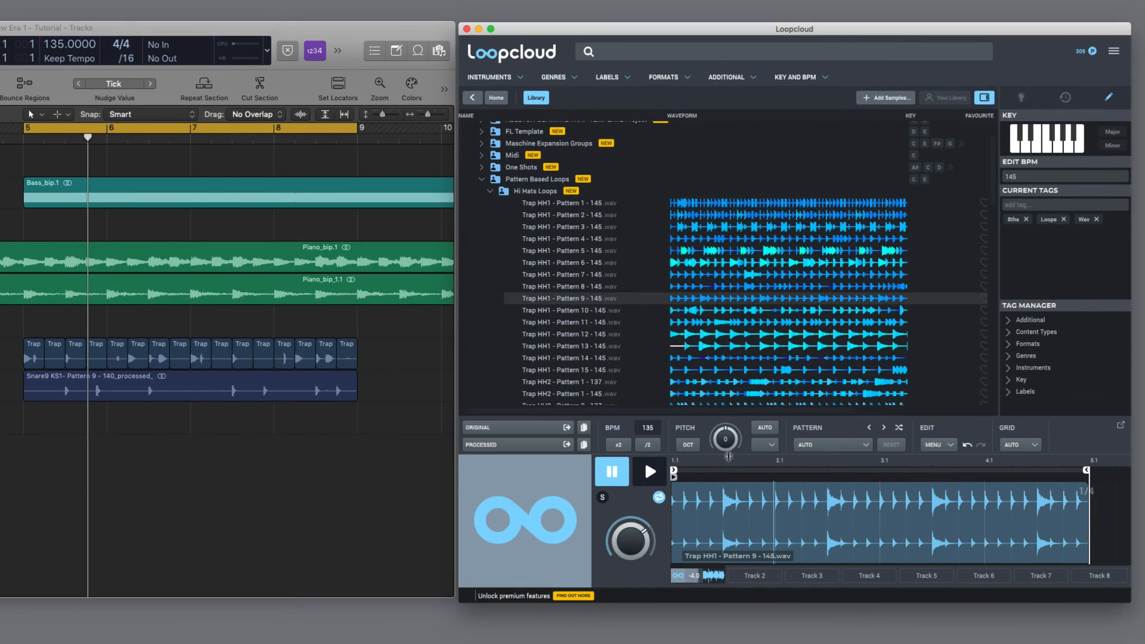
pyautogui.click(650, 471)
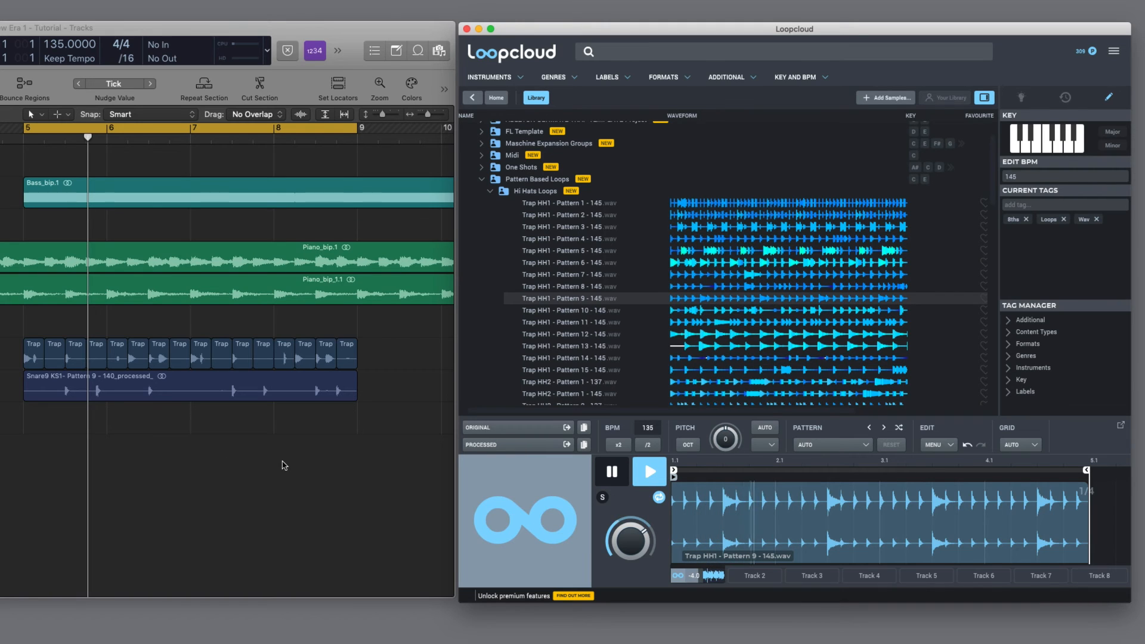
pyautogui.click(287, 465)
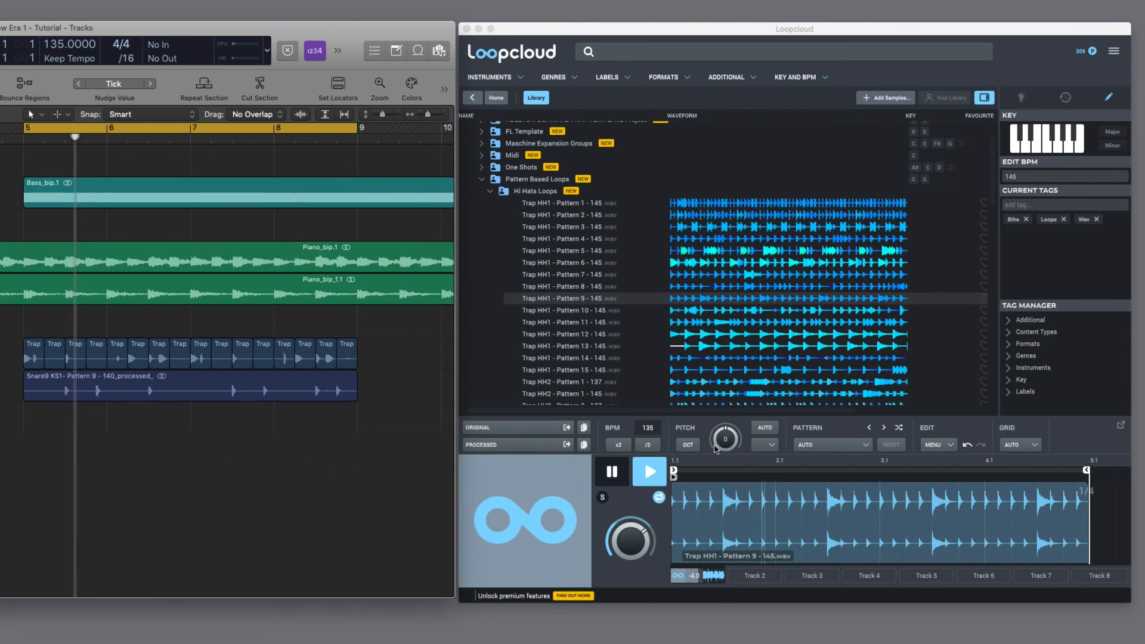
# Lower the Trap HH1 - Pattern 9 loop's pitch to -7 semitones and place the processed loop at bar 5 on the empty hi-hat track.
pyautogui.moveTo(716, 449); pyautogui.dragTo(729, 449)
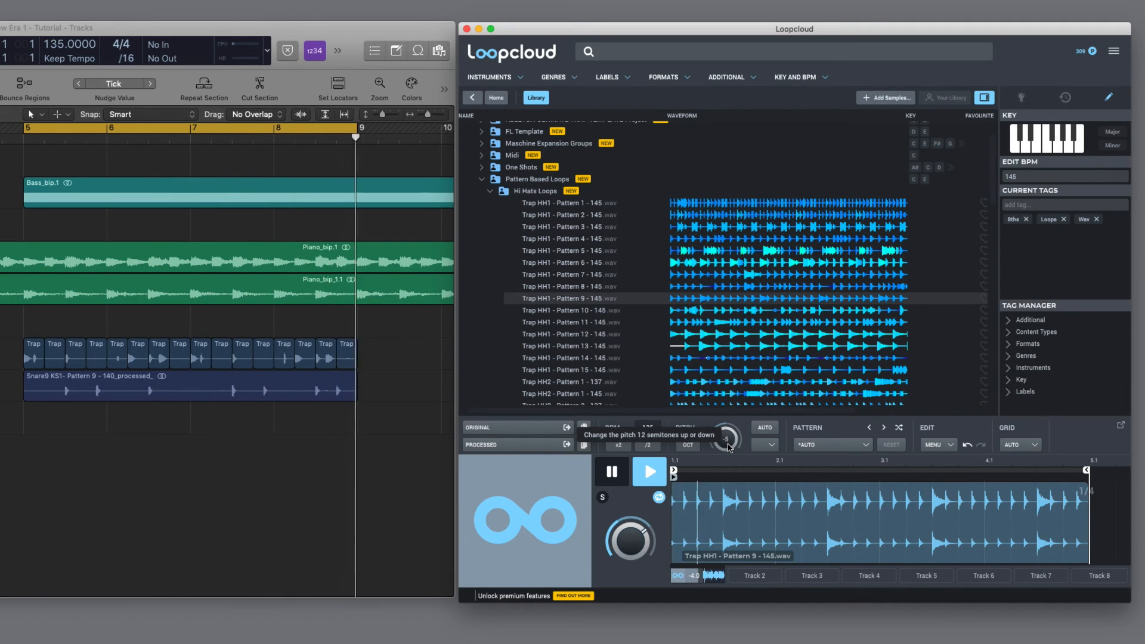
pyautogui.moveTo(729, 448); pyautogui.dragTo(728, 471)
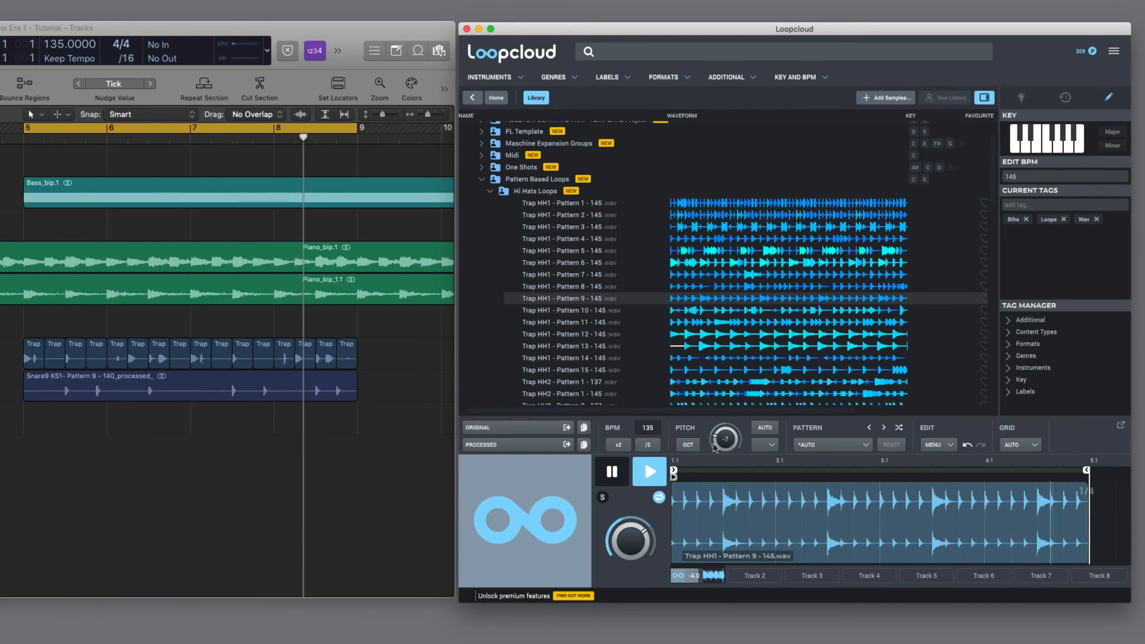
pyautogui.moveTo(501, 446); pyautogui.dragTo(21, 436)
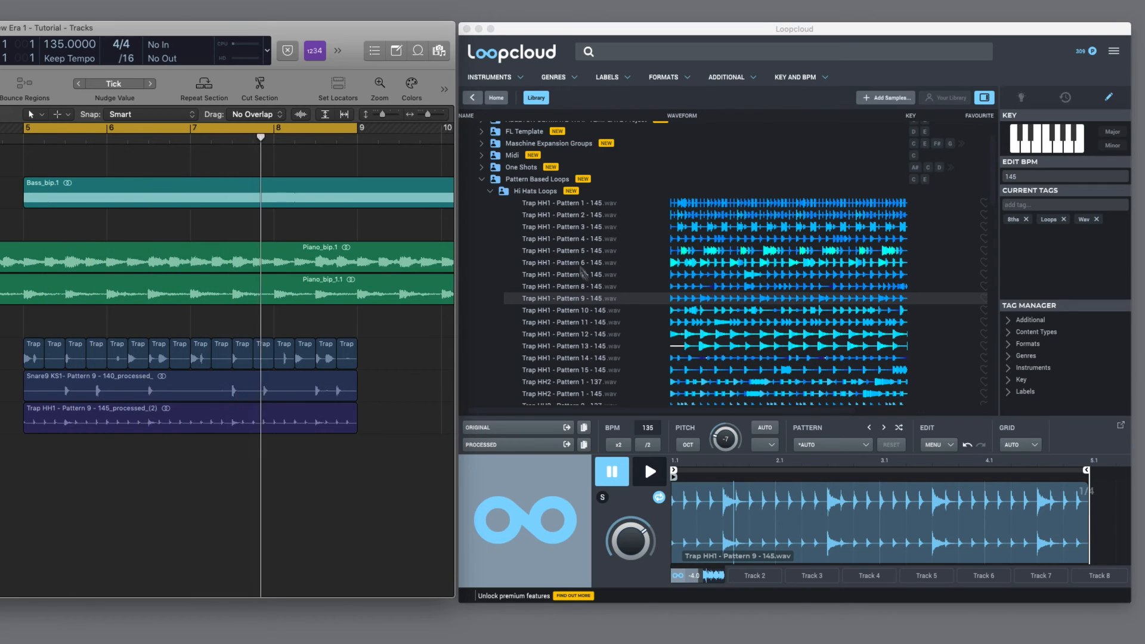
# Collapse Hi Hats Loops, expand Perc Loops, and audition Perc1 - Pattern 2 - 145 at a raised pitch with the project playing.
pyautogui.click(490, 192)
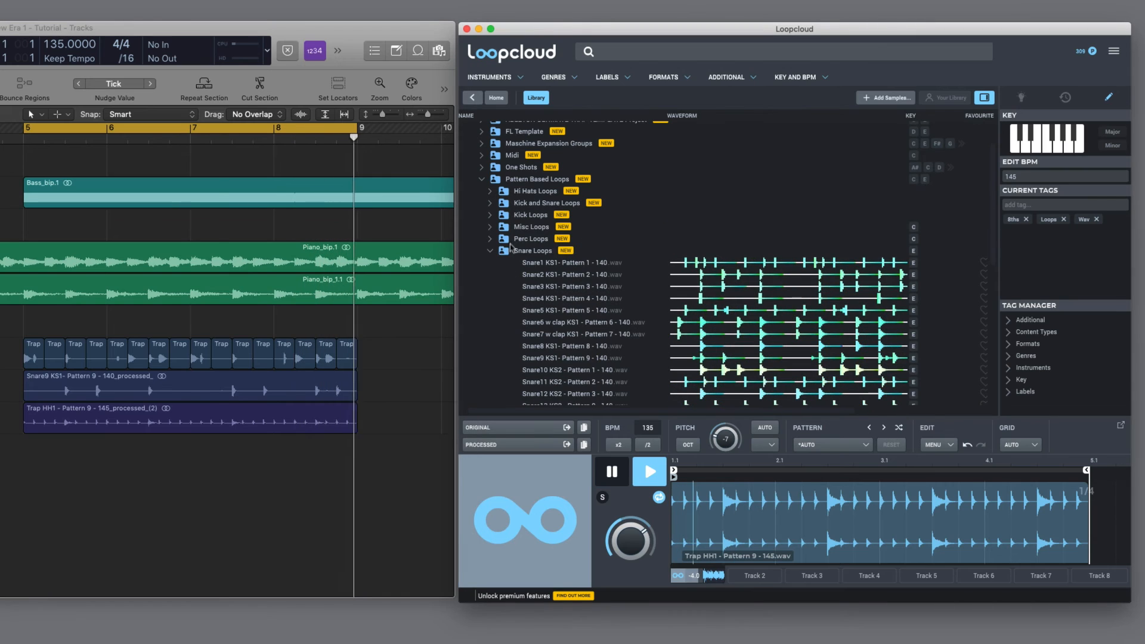
pyautogui.click(489, 238)
pyautogui.click(540, 262)
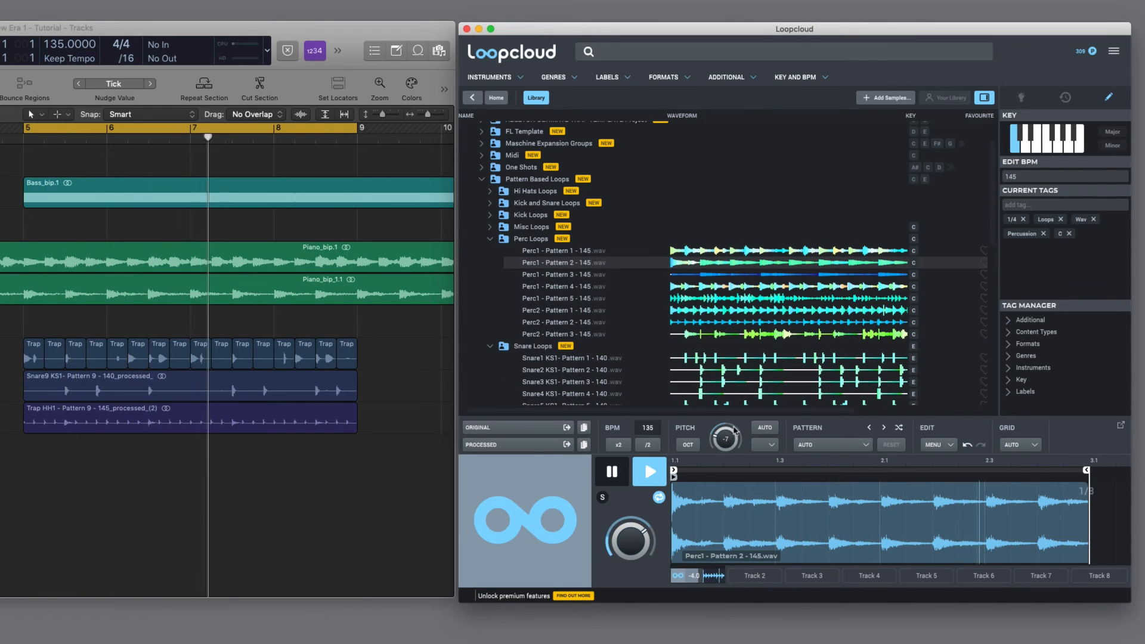
pyautogui.click(350, 463)
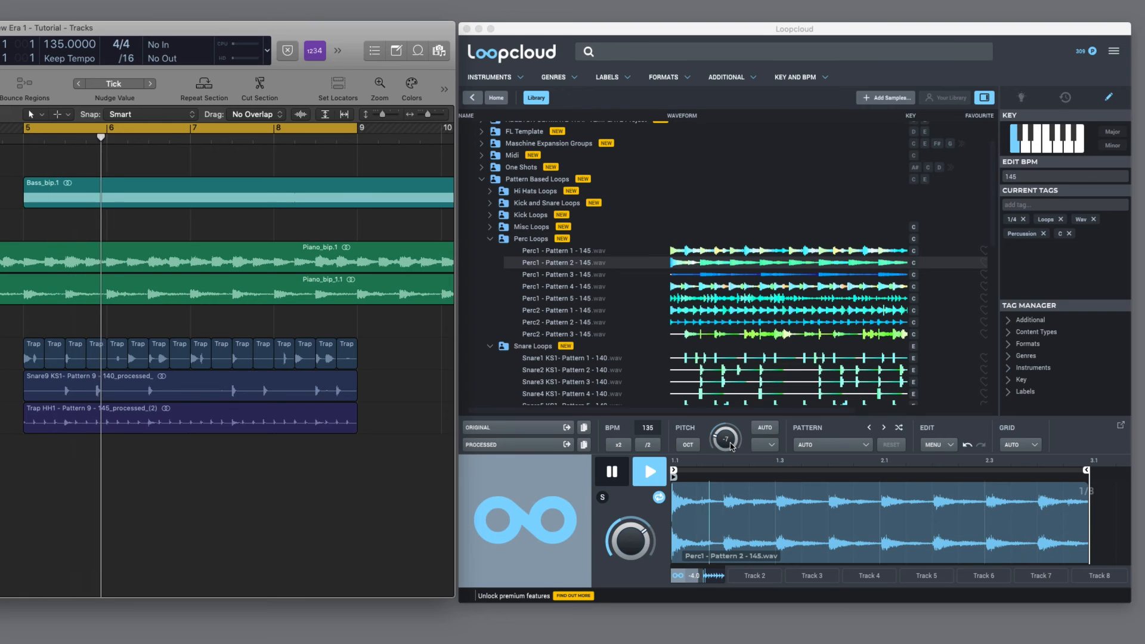
pyautogui.moveTo(732, 447); pyautogui.dragTo(736, 408)
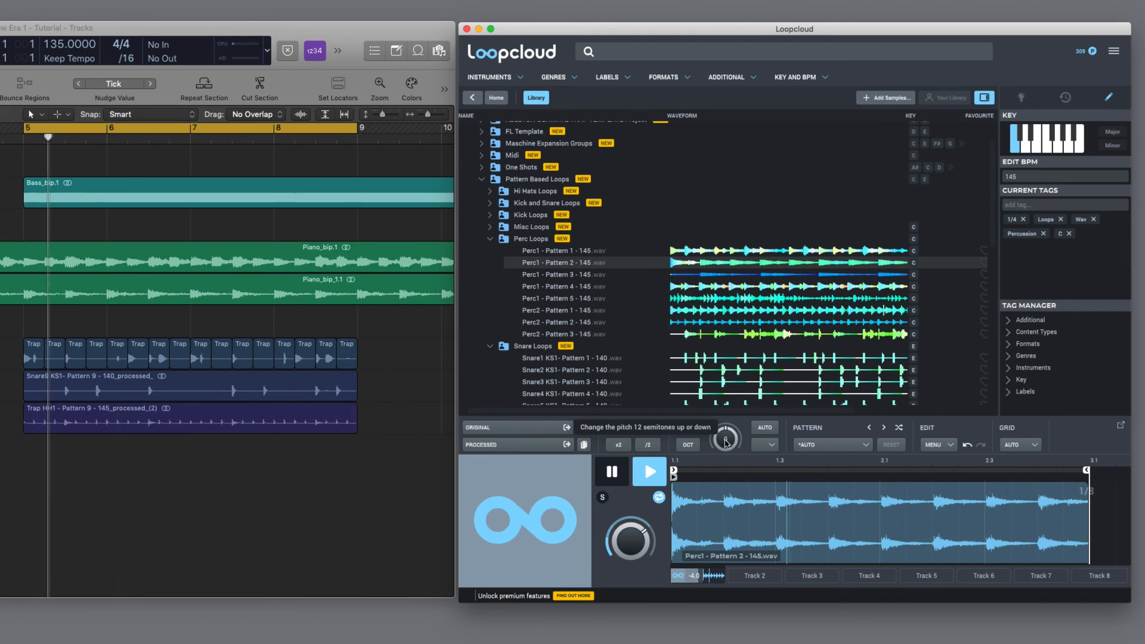
# Raise the Perc1 - Pattern 2 loop's pitch to 5 semitones and place the processed loop at bar 5 on a new track.
pyautogui.moveTo(725, 443); pyautogui.dragTo(726, 417)
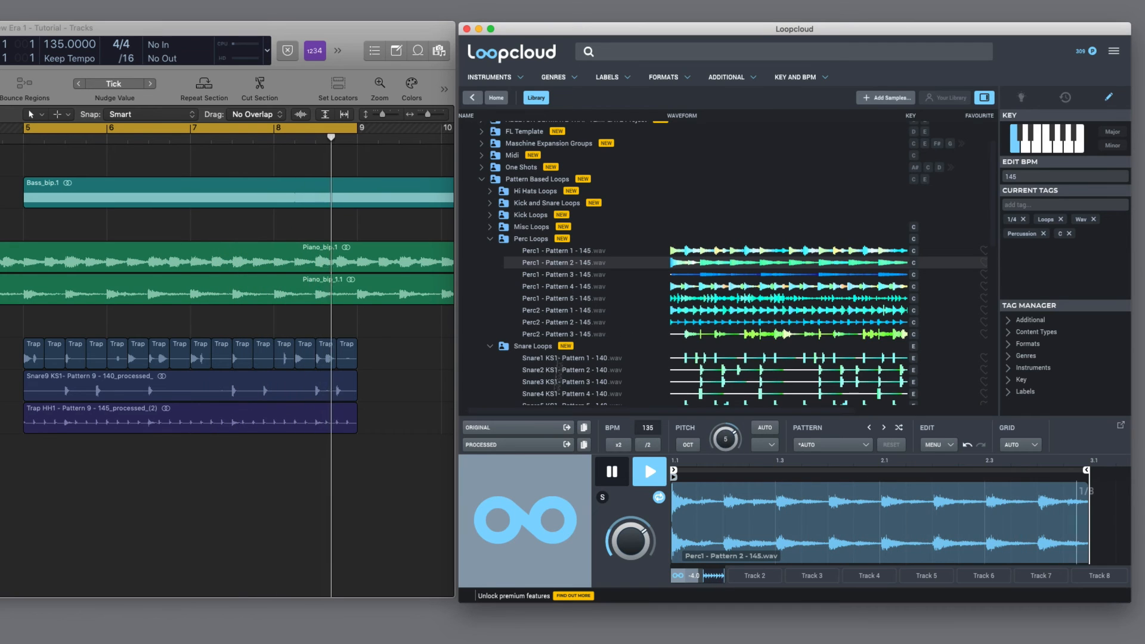
pyautogui.moveTo(535, 445); pyautogui.dragTo(26, 476)
# Copy the Perc1 - Pattern 2 region to bar 7 so the percussion fills the section up to bar 9.
pyautogui.moveTo(100, 446); pyautogui.dragTo(272, 449)
pyautogui.moveTo(268, 458); pyautogui.dragTo(269, 459)
pyautogui.click(304, 500)
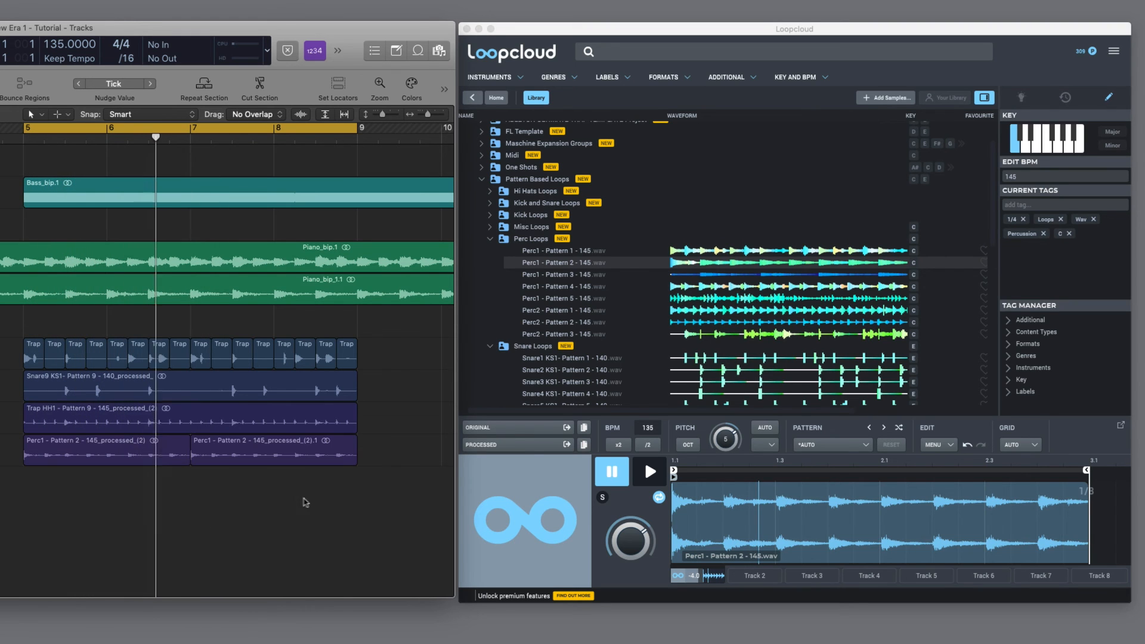
# Glue all the Trap KS1 - Pattern 7 slices on track 7 into one region and restore the Pointer tool.
pyautogui.press('super+Left')
pyautogui.press('super+Left')
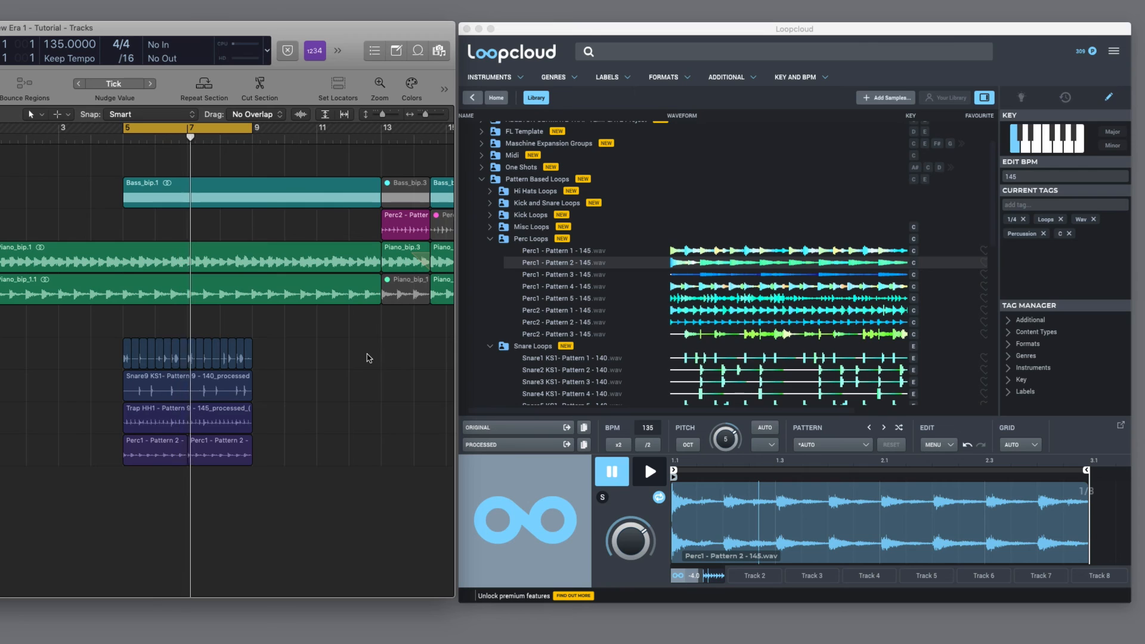
pyautogui.press('cmd+Up')
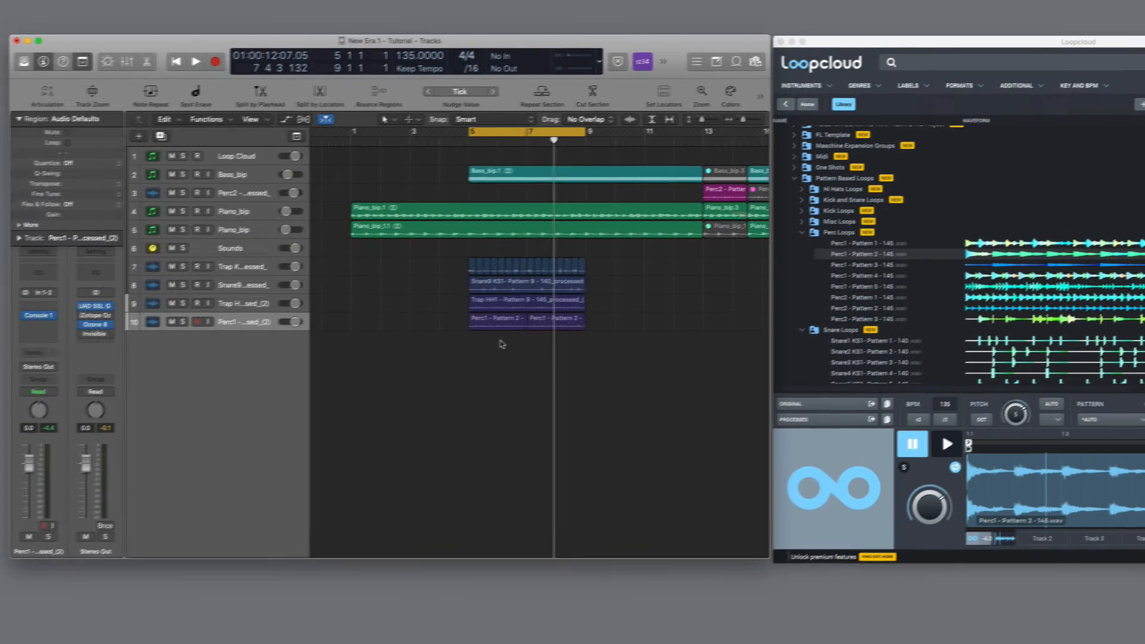
pyautogui.moveTo(457, 356); pyautogui.dragTo(610, 247)
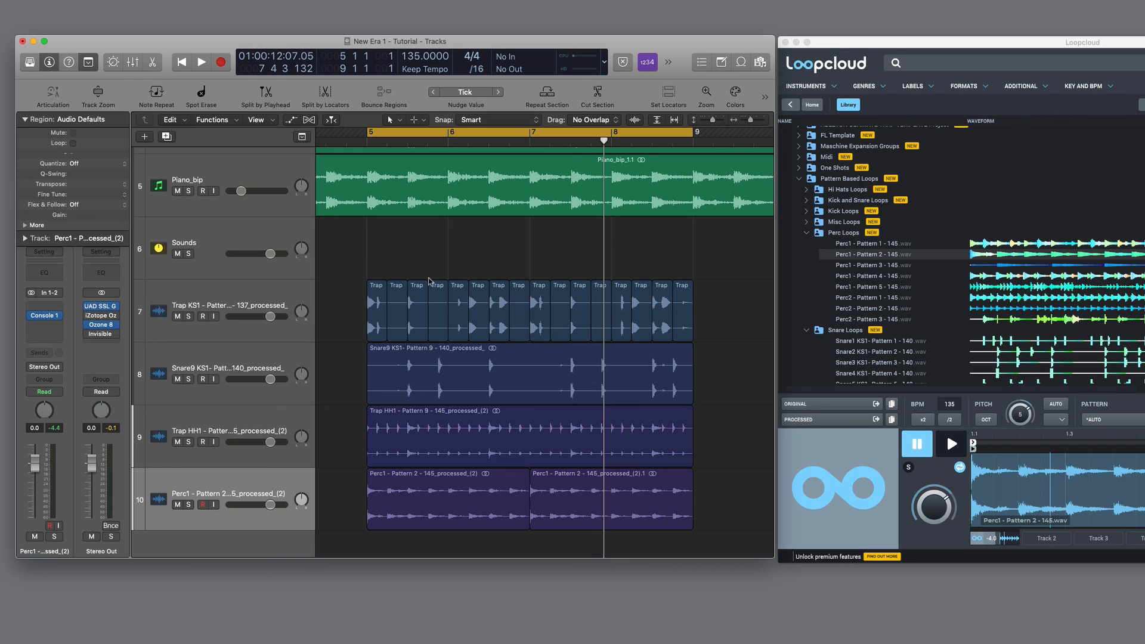
pyautogui.moveTo(365, 254); pyautogui.dragTo(701, 302)
pyautogui.press('t')
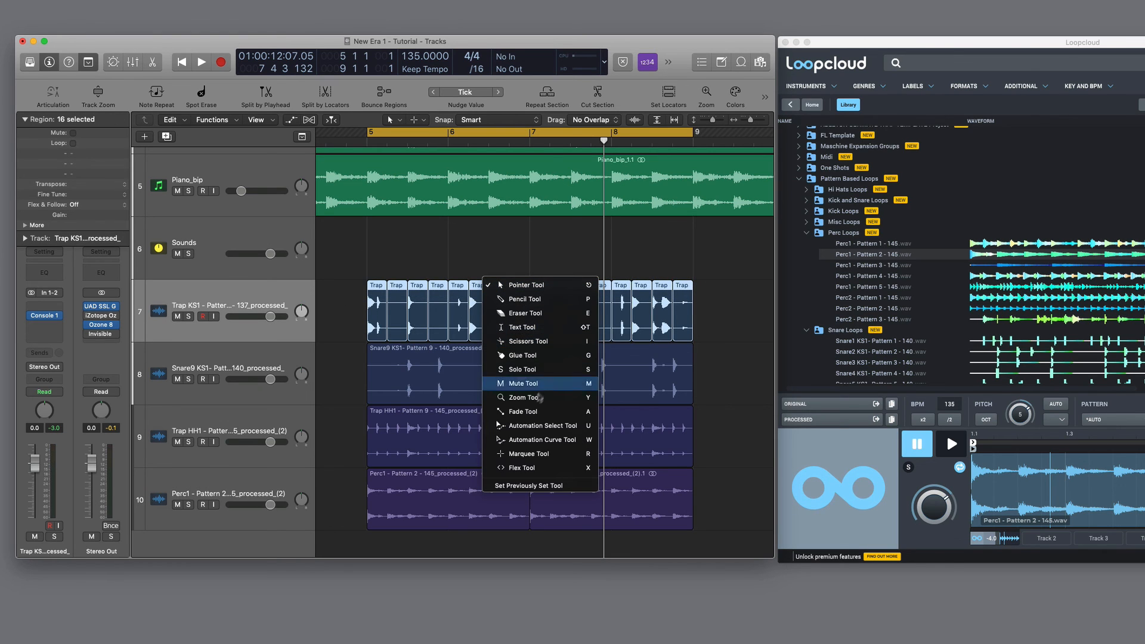
pyautogui.click(516, 355)
pyautogui.click(413, 322)
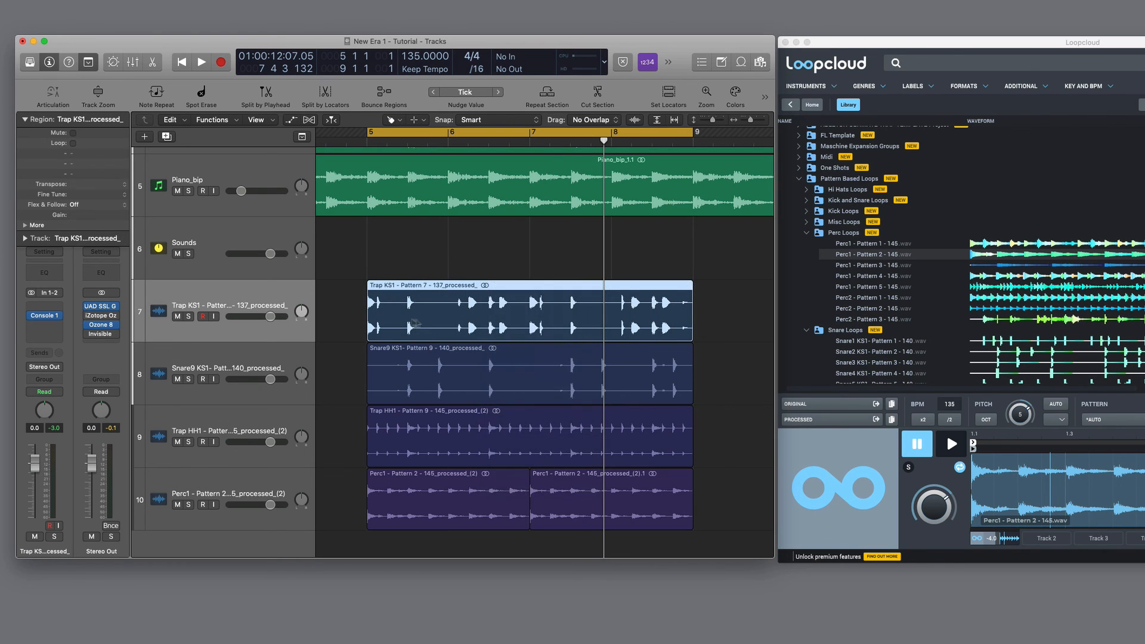
pyautogui.press('t')
pyautogui.click(523, 306)
pyautogui.click(456, 258)
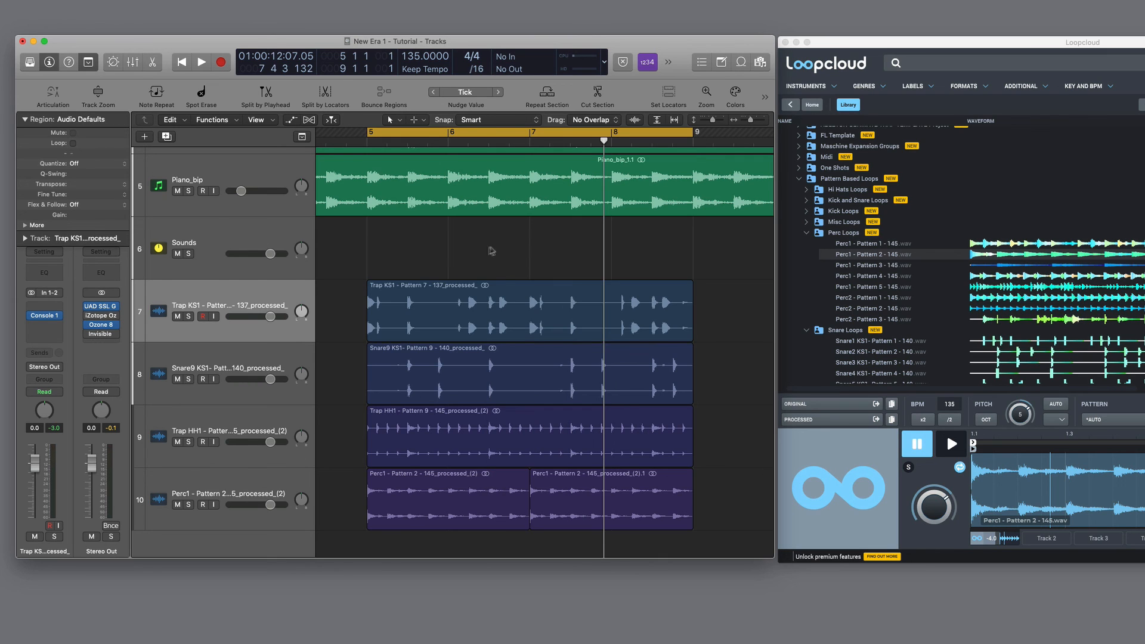
pyautogui.press('z')
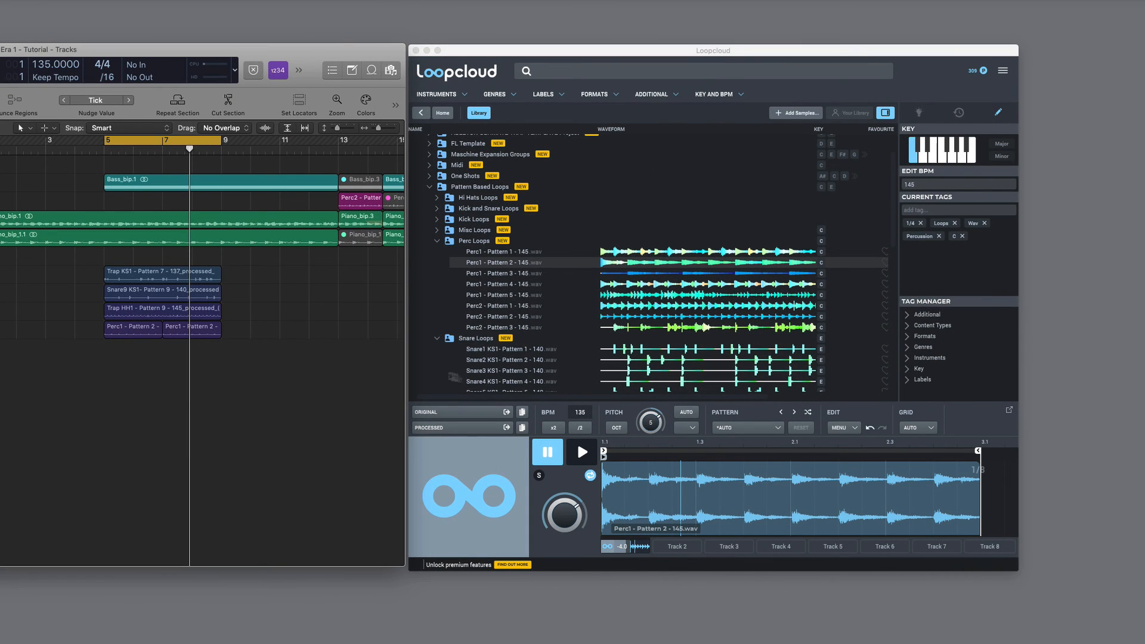
# Switch to Loopcloud, view the instrument filters, and collapse the loop folders down to the main subfolders of ULTIMATE TRAP DRUMS v1.
pyautogui.click(436, 94)
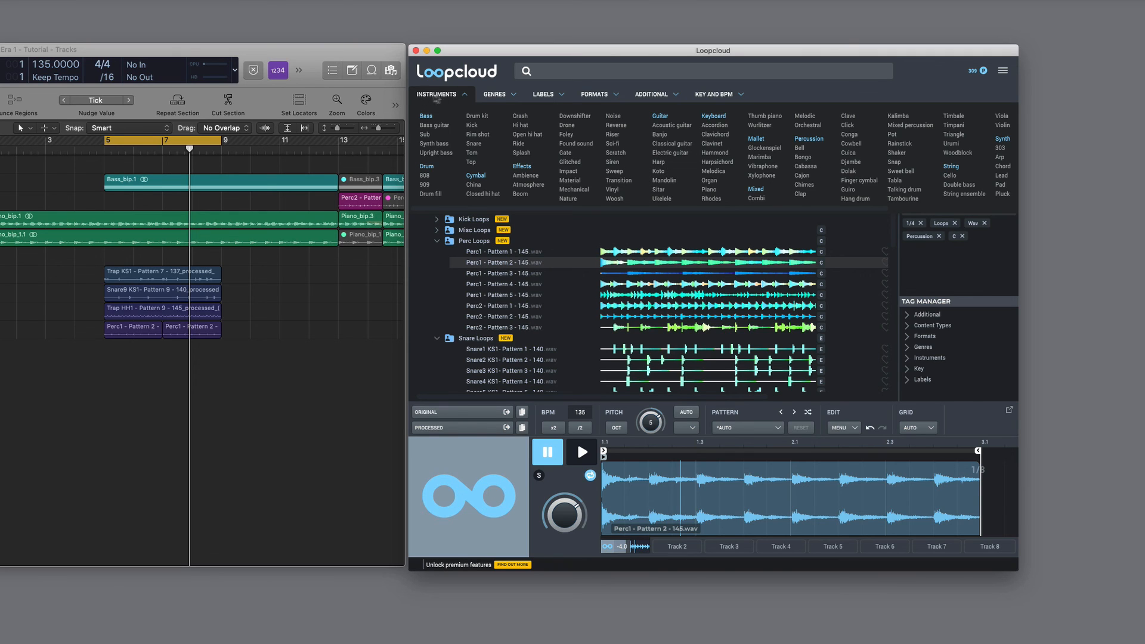
pyautogui.click(463, 97)
pyautogui.click(436, 242)
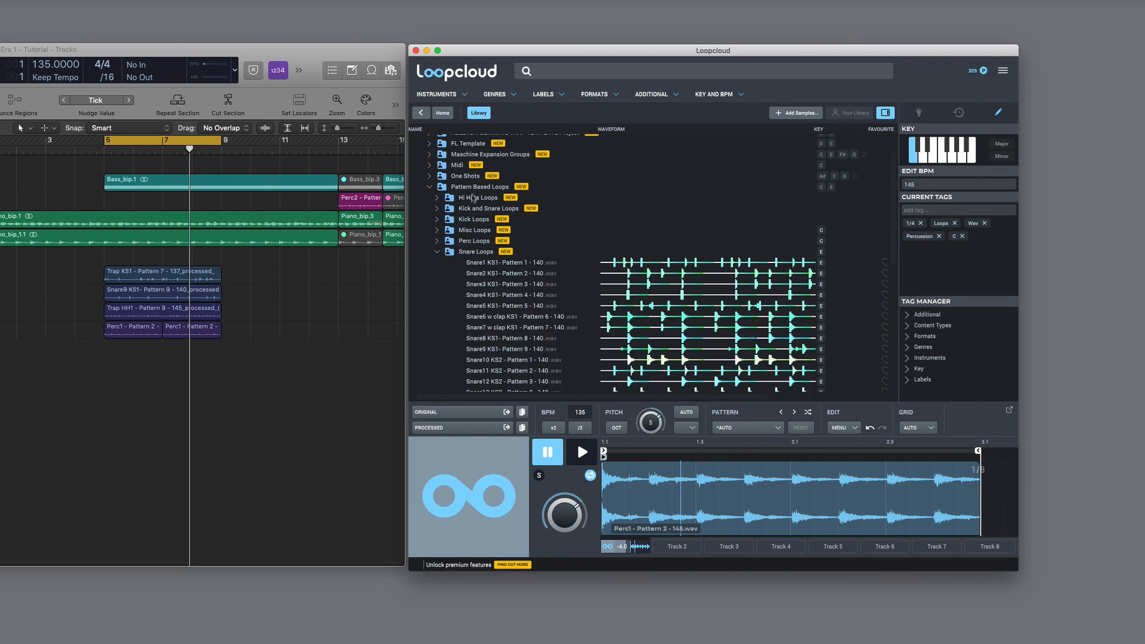
pyautogui.click(430, 188)
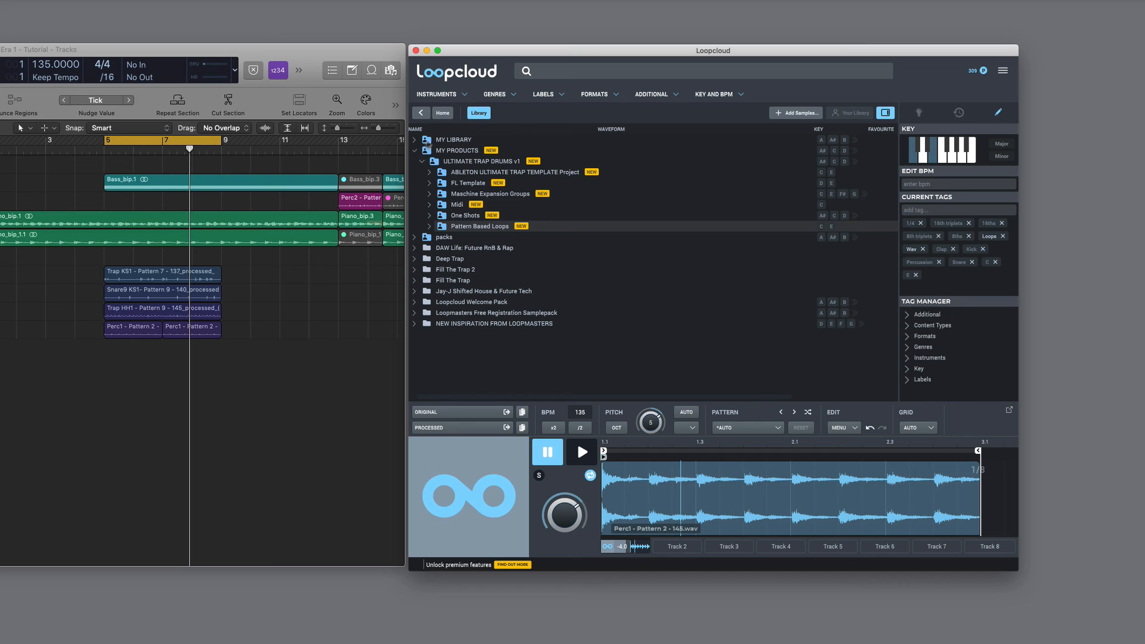
pyautogui.click(424, 162)
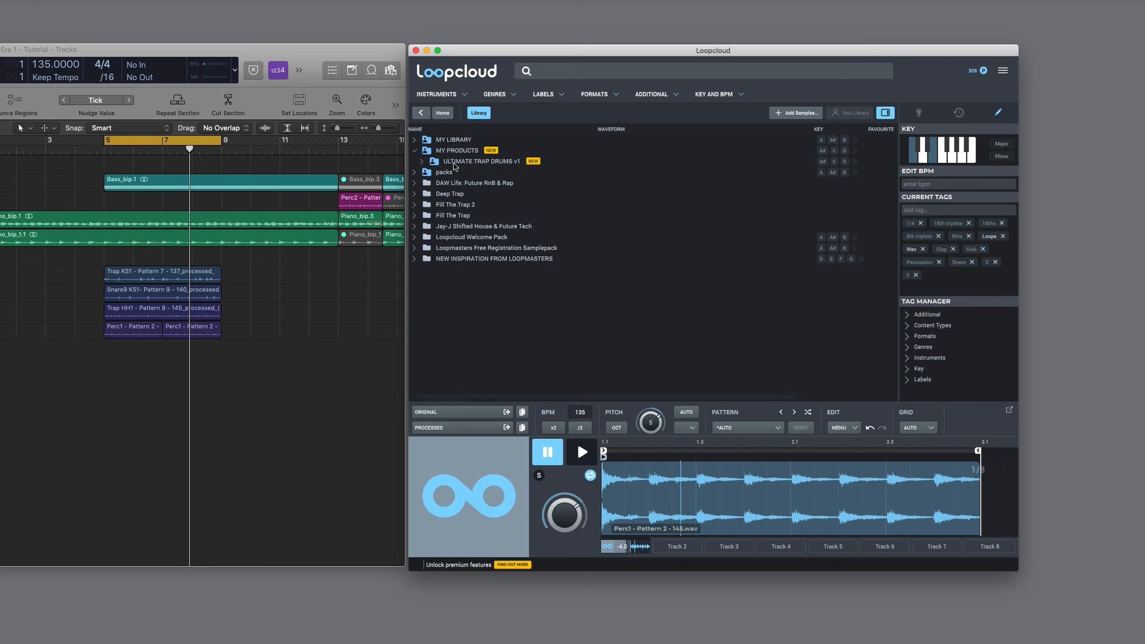
pyautogui.click(421, 162)
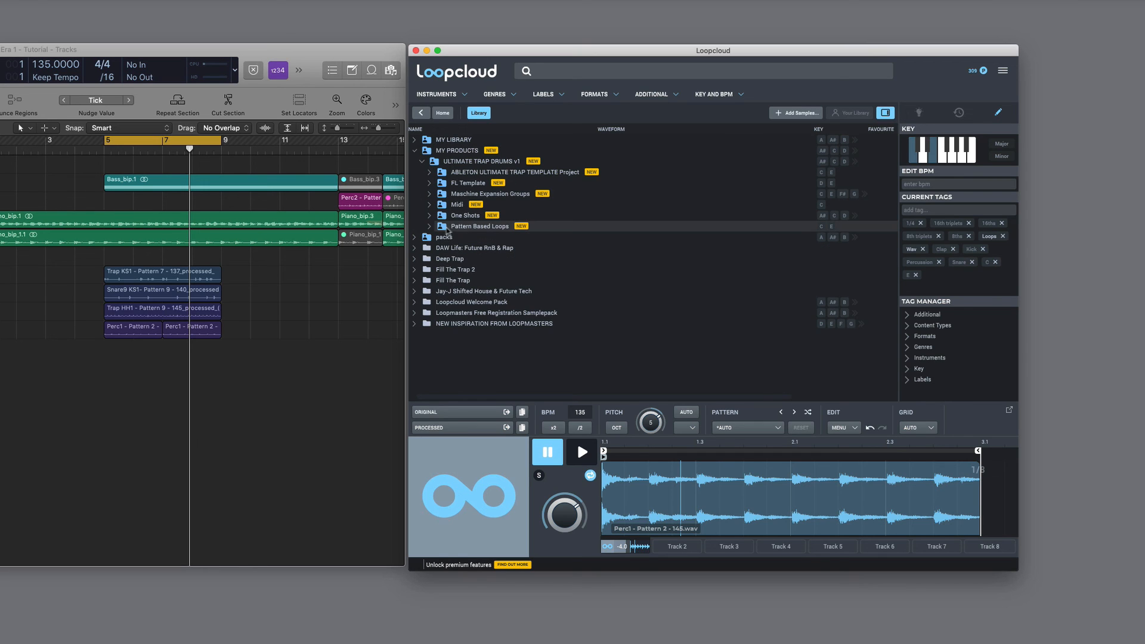